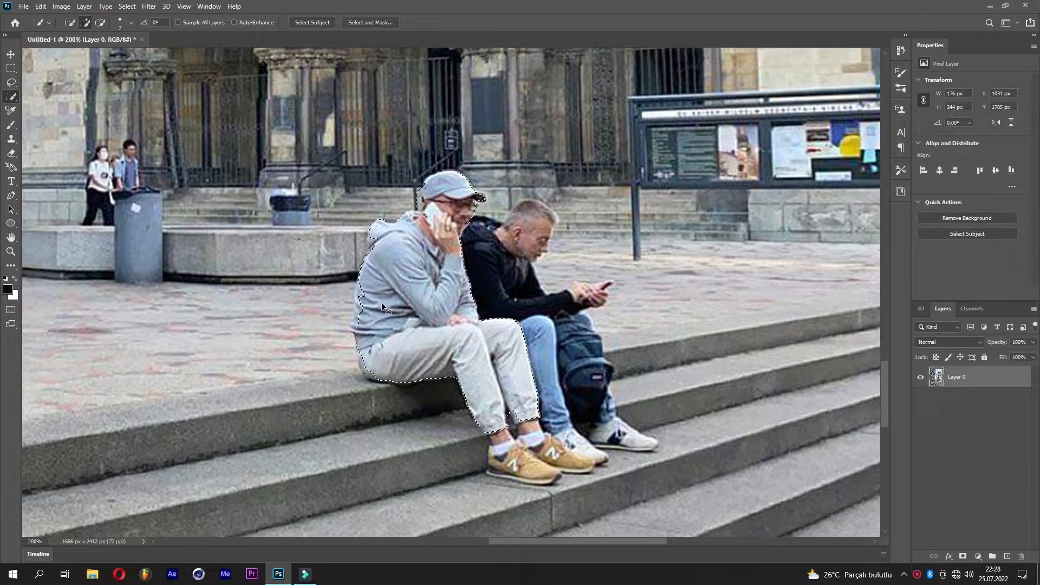
- Extend the quick selection over the capped man's socks and tan shoes, subtracting the stray area beside the shoe
{"action": "key", "text": "ctrl+plus"}
{"action": "left_click_drag", "start_coordinate": [330, 405], "coordinate": [331, 416]}
{"action": "left_click_drag", "start_coordinate": [468, 414], "coordinate": [358, 331]}
{"action": "mouse_move", "coordinate": [415, 419]}
{"action": "left_mouse_down"}
{"action": "mouse_move", "coordinate": [413, 473]}
{"action": "mouse_move", "coordinate": [428, 466]}
{"action": "mouse_move", "coordinate": [465, 494]}
{"action": "mouse_move", "coordinate": [453, 503]}
{"action": "mouse_move", "coordinate": [416, 492]}
{"action": "left_mouse_up"}
{"action": "left_click", "coordinate": [498, 507], "text": "alt"}
{"action": "left_click_drag", "start_coordinate": [484, 451], "coordinate": [534, 464]}
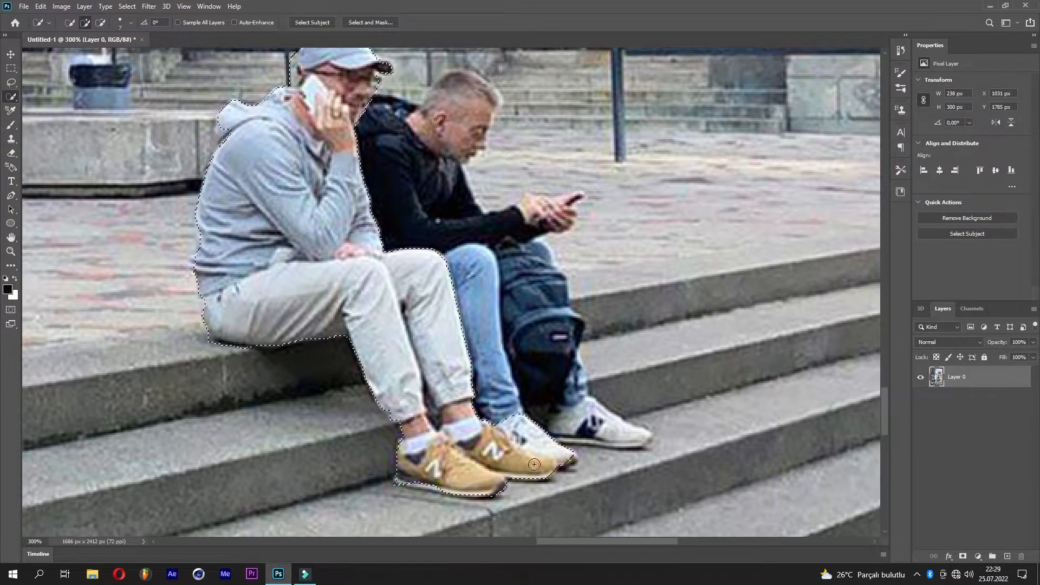
- Add the second seated man to the selection, including his white shoes, jeans, backpack, hands with phone, jacket and head
{"action": "mouse_move", "coordinate": [563, 428]}
{"action": "left_mouse_down"}
{"action": "mouse_move", "coordinate": [588, 425]}
{"action": "mouse_move", "coordinate": [544, 357]}
{"action": "mouse_move", "coordinate": [479, 291]}
{"action": "mouse_move", "coordinate": [432, 360]}
{"action": "left_mouse_up"}
{"action": "left_click_drag", "start_coordinate": [432, 302], "coordinate": [516, 276]}
{"action": "left_click", "coordinate": [490, 272]}
{"action": "mouse_move", "coordinate": [412, 218]}
{"action": "left_mouse_down"}
{"action": "mouse_move", "coordinate": [431, 179]}
{"action": "mouse_move", "coordinate": [412, 157]}
{"action": "mouse_move", "coordinate": [439, 163]}
{"action": "mouse_move", "coordinate": [442, 179]}
{"action": "left_mouse_up"}
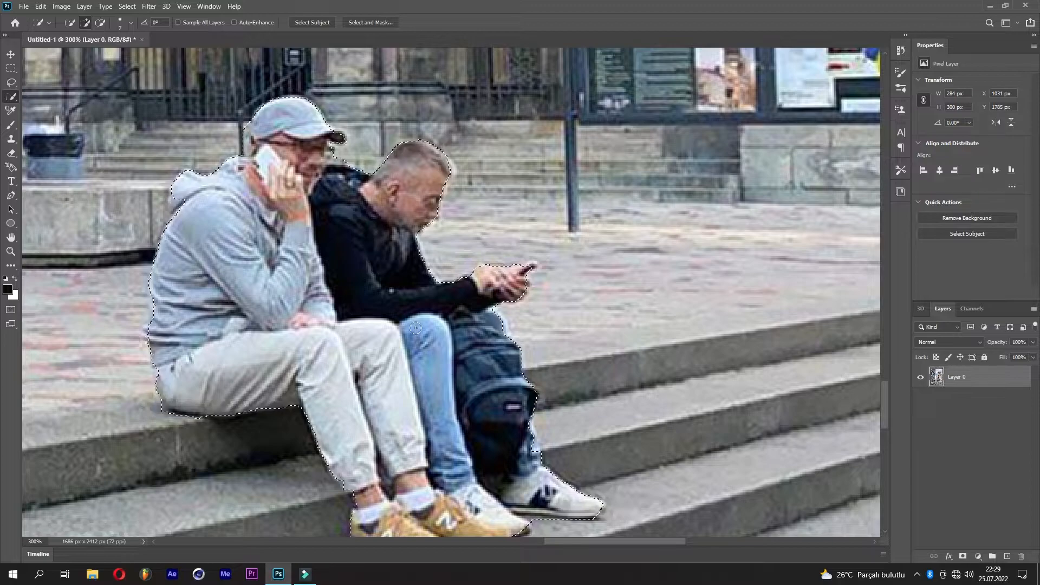
{"action": "left_click", "coordinate": [445, 169]}
- Expand the selection around both seated men by 20 pixels
{"action": "left_click", "coordinate": [41, 6]}
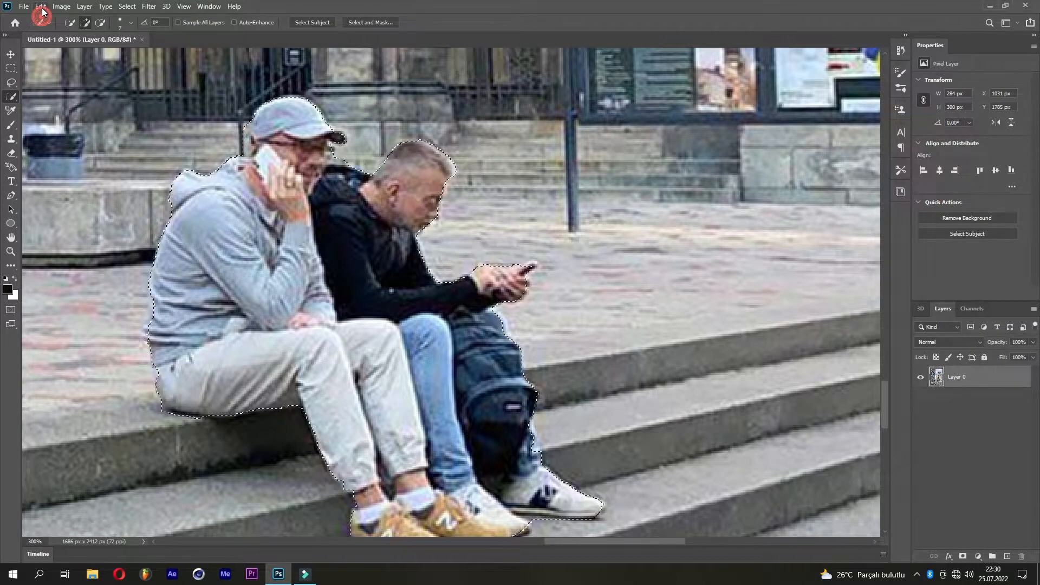
{"action": "mouse_move", "coordinate": [128, 6]}
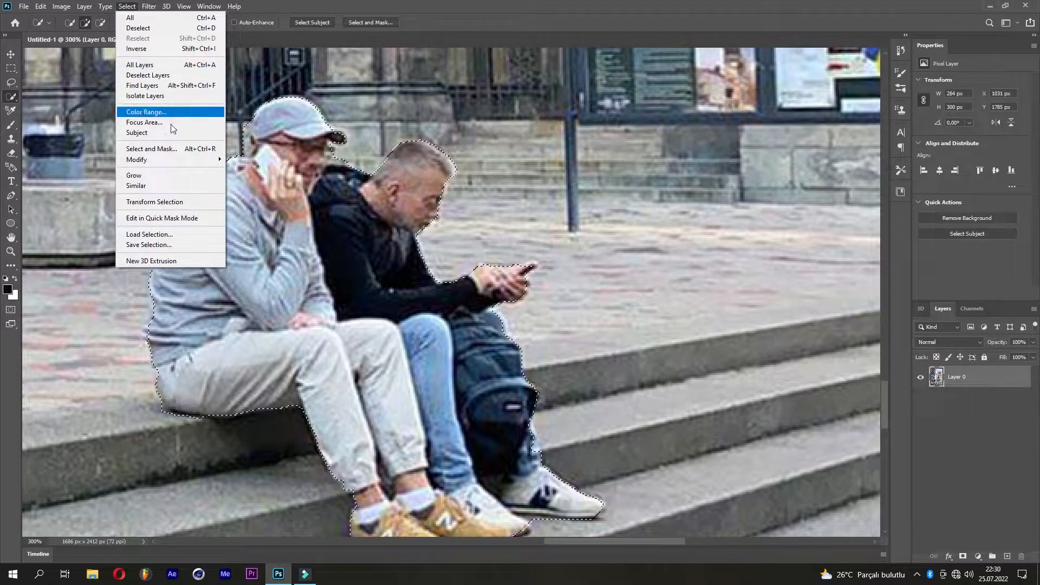
{"action": "left_click", "coordinate": [174, 159]}
{"action": "left_click", "coordinate": [252, 186]}
{"action": "type", "text": "20"}
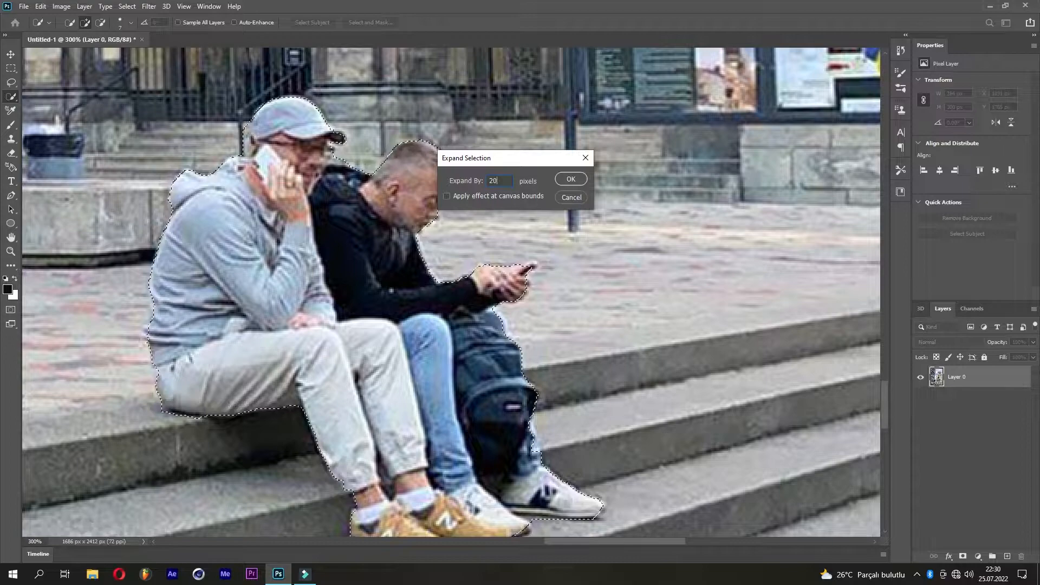
{"action": "left_click", "coordinate": [565, 180]}
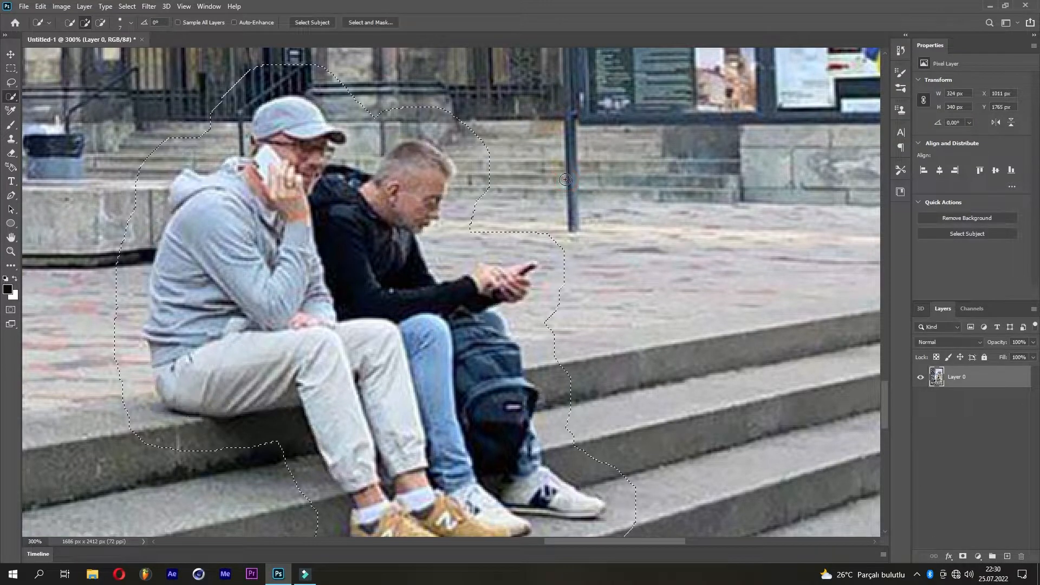
- Remove the two seated men with a Content-Aware fill and deselect the area
{"action": "left_click", "coordinate": [41, 7]}
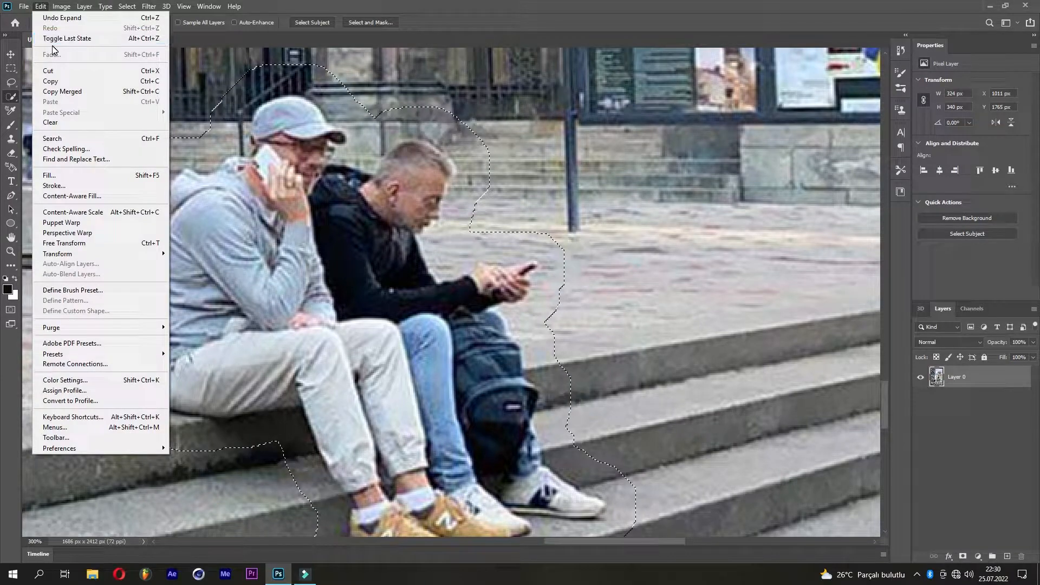
{"action": "left_click", "coordinate": [117, 176]}
{"action": "left_click", "coordinate": [523, 152]}
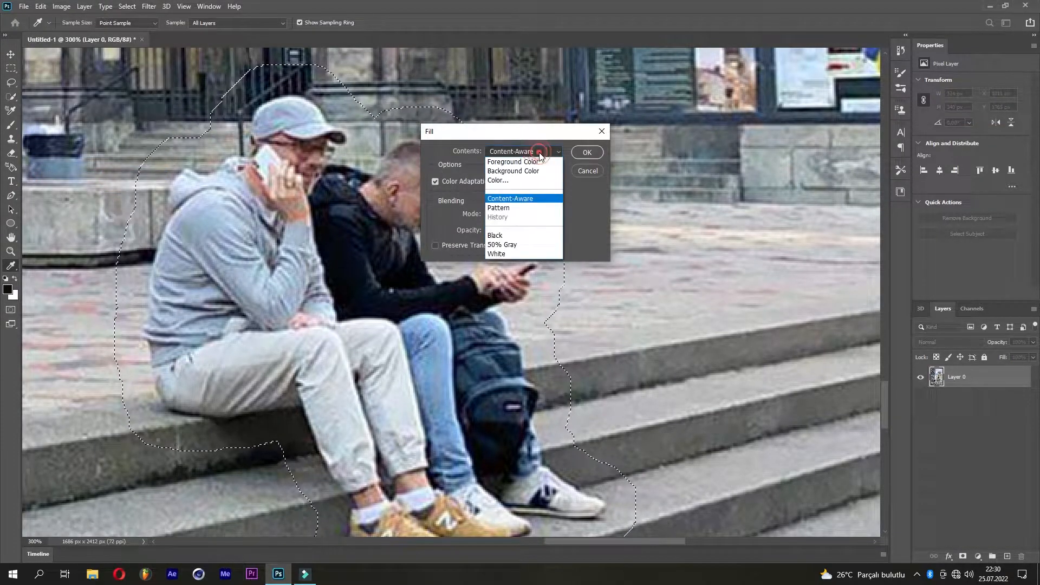
{"action": "left_click", "coordinate": [530, 203]}
{"action": "left_click", "coordinate": [584, 154]}
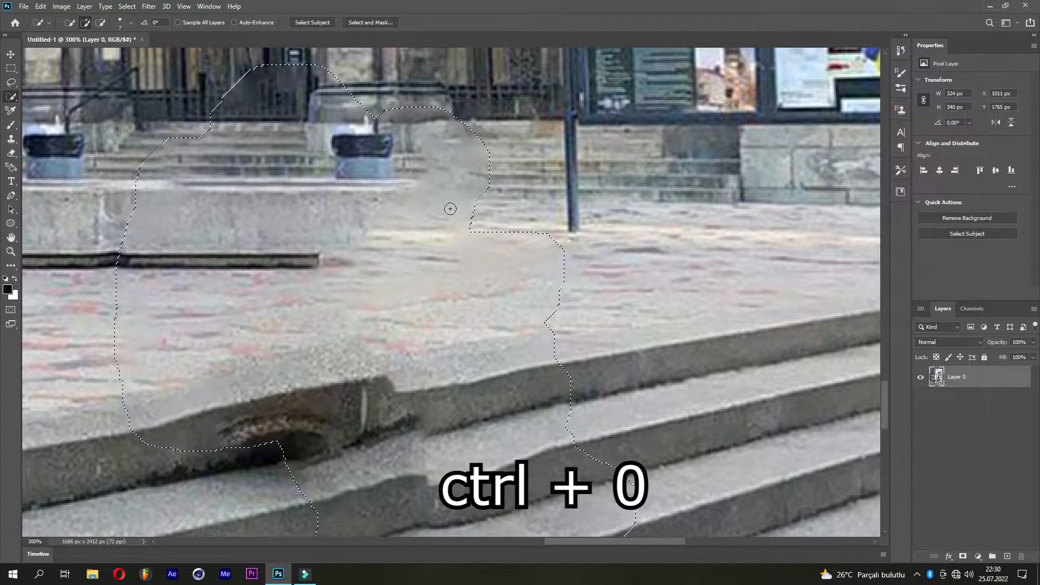
{"action": "key", "text": "ctrl+0"}
{"action": "key", "text": "ctrl+d"}
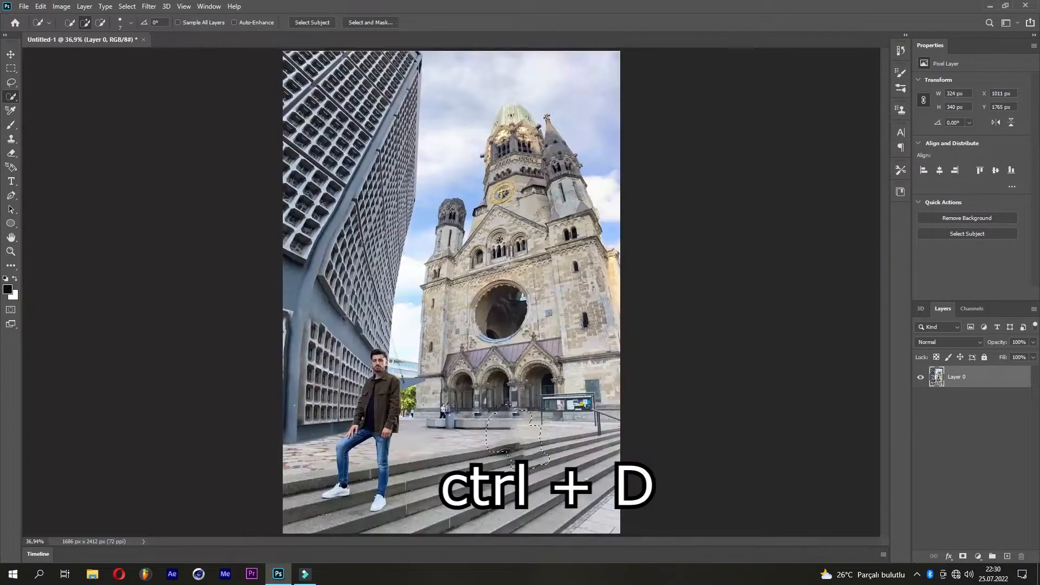
- Trace a closed Pen path around the pavement's light stone edge above the distorted first step and convert it into a selection
{"action": "key", "text": "ctrl+plus"}
{"action": "key", "text": "ctrl+plus"}
{"action": "key", "text": "ctrl+plus"}
{"action": "key", "text": "ctrl+plus"}
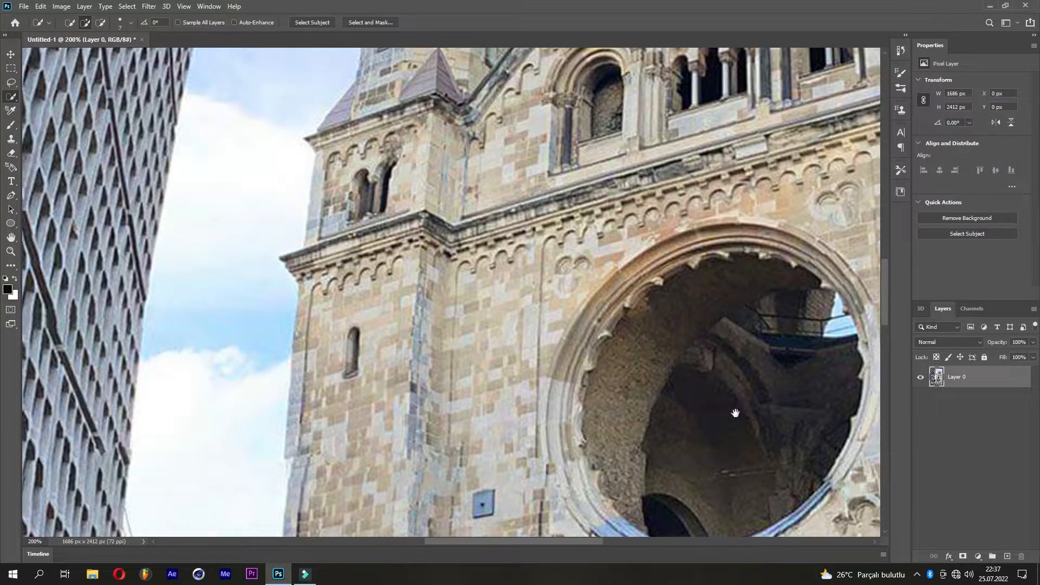
{"action": "left_click_drag", "start_coordinate": [735, 413], "coordinate": [471, 126]}
{"action": "left_click_drag", "start_coordinate": [638, 424], "coordinate": [584, 134]}
{"action": "left_click_drag", "start_coordinate": [531, 319], "coordinate": [504, 140]}
{"action": "key", "text": "ctrl+plus"}
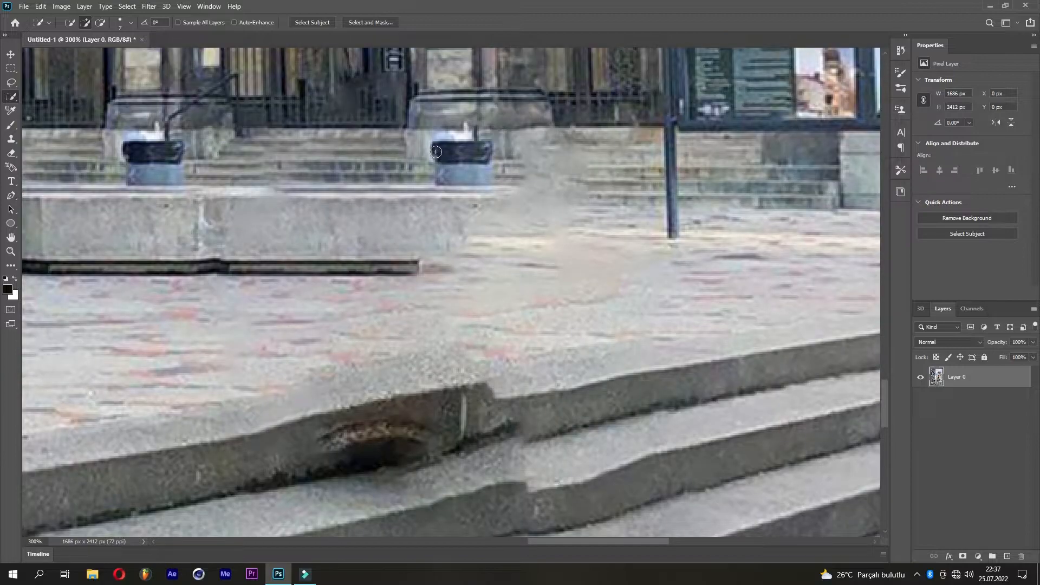
{"action": "left_click_drag", "start_coordinate": [308, 338], "coordinate": [335, 219]}
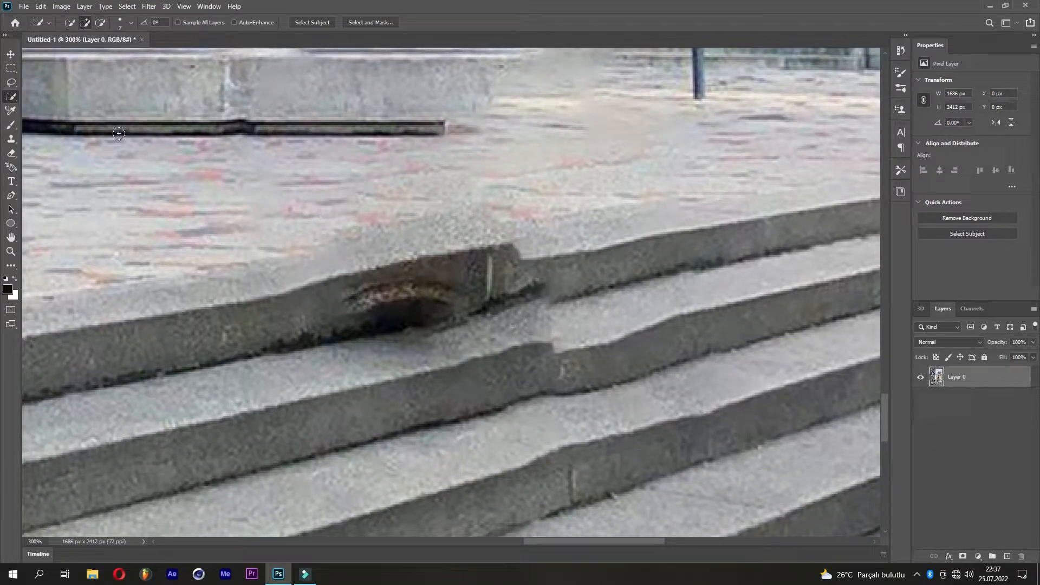
{"action": "left_click", "coordinate": [16, 197]}
{"action": "left_click_drag", "start_coordinate": [202, 295], "coordinate": [305, 268]}
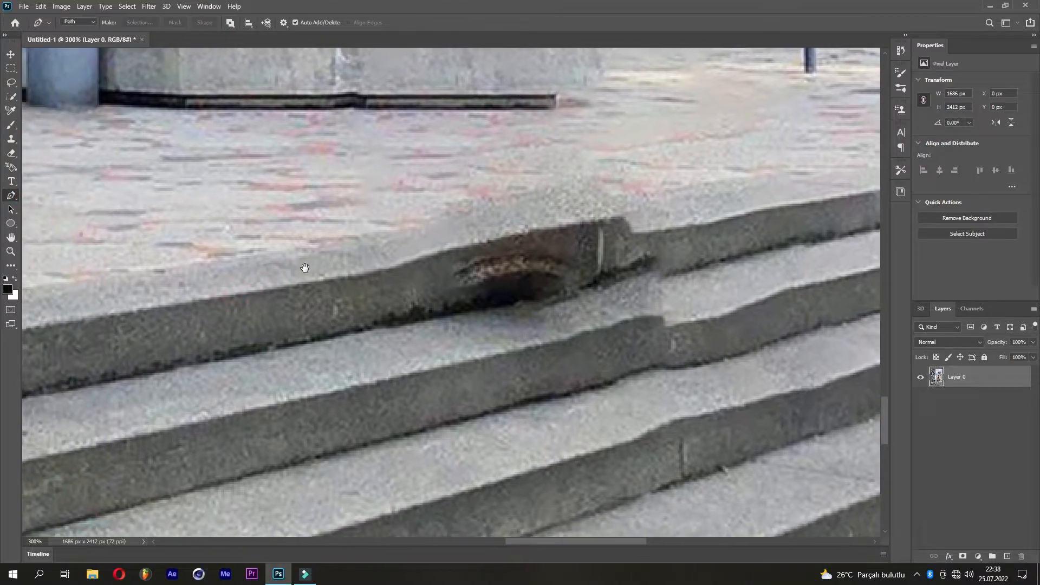
{"action": "left_click", "coordinate": [66, 280]}
{"action": "left_click_drag", "start_coordinate": [323, 227], "coordinate": [152, 288]}
{"action": "left_click", "coordinate": [706, 227]}
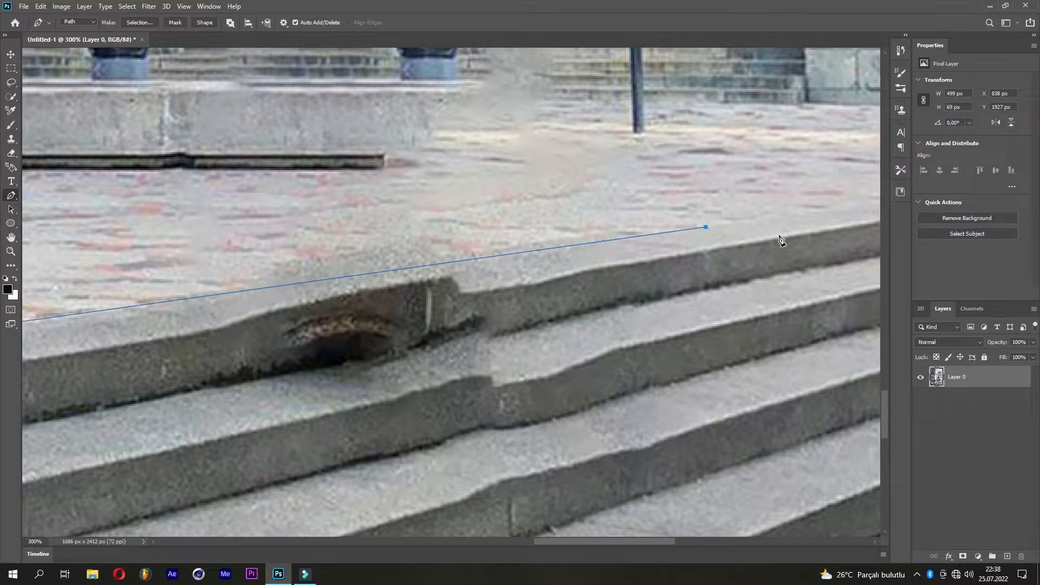
{"action": "left_click_drag", "start_coordinate": [347, 346], "coordinate": [580, 278]}
{"action": "left_click_drag", "start_coordinate": [65, 339], "coordinate": [224, 317]}
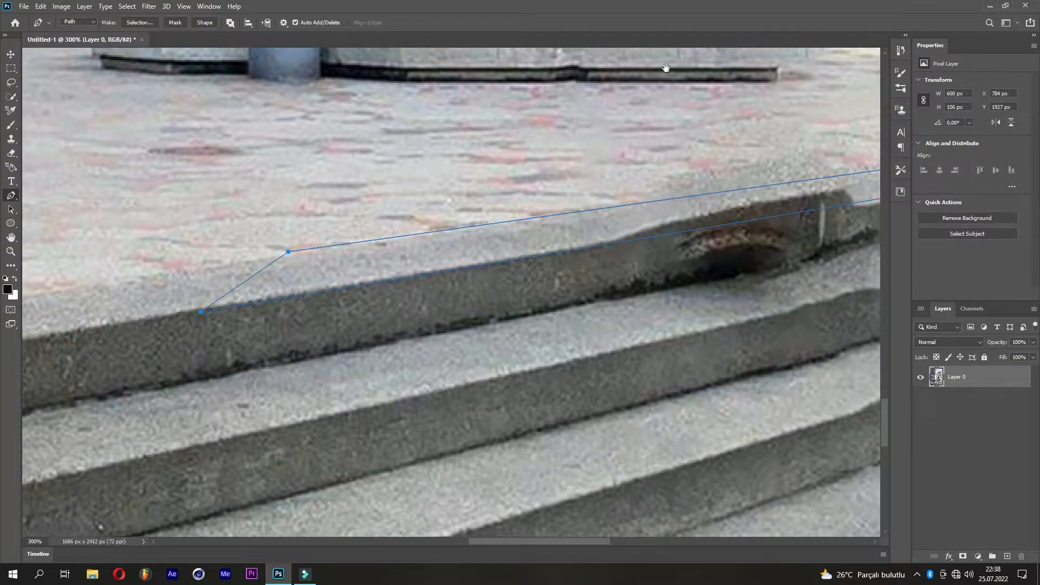
{"action": "left_click_drag", "start_coordinate": [659, 64], "coordinate": [513, 108]}
{"action": "key", "text": "ctrl+Return"}
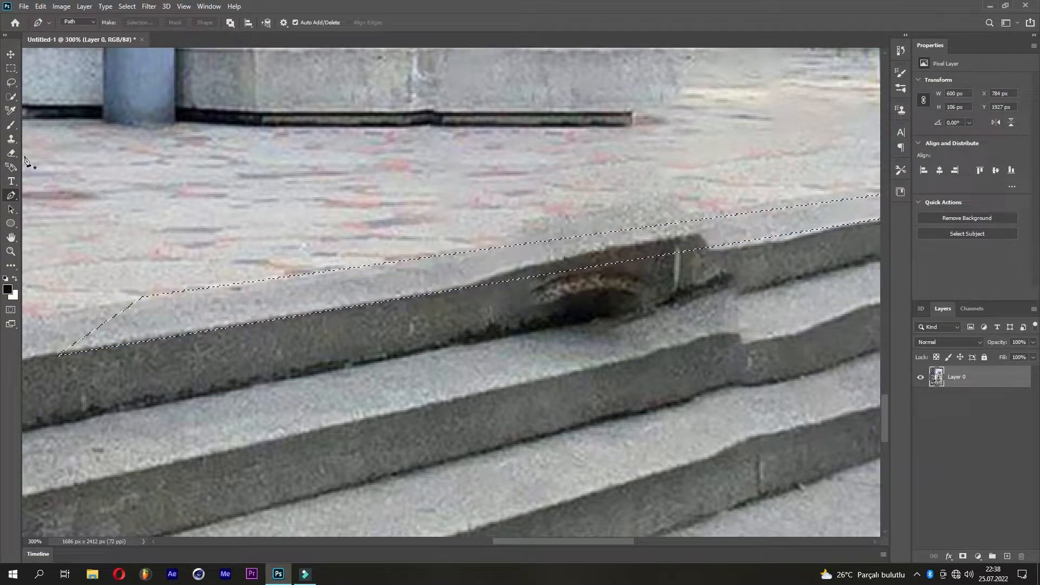
- Clone clean stone over the damaged pavement edge inside the selection, deselect, and touch up the edge beside the repaired area
{"action": "left_click", "coordinate": [10, 139]}
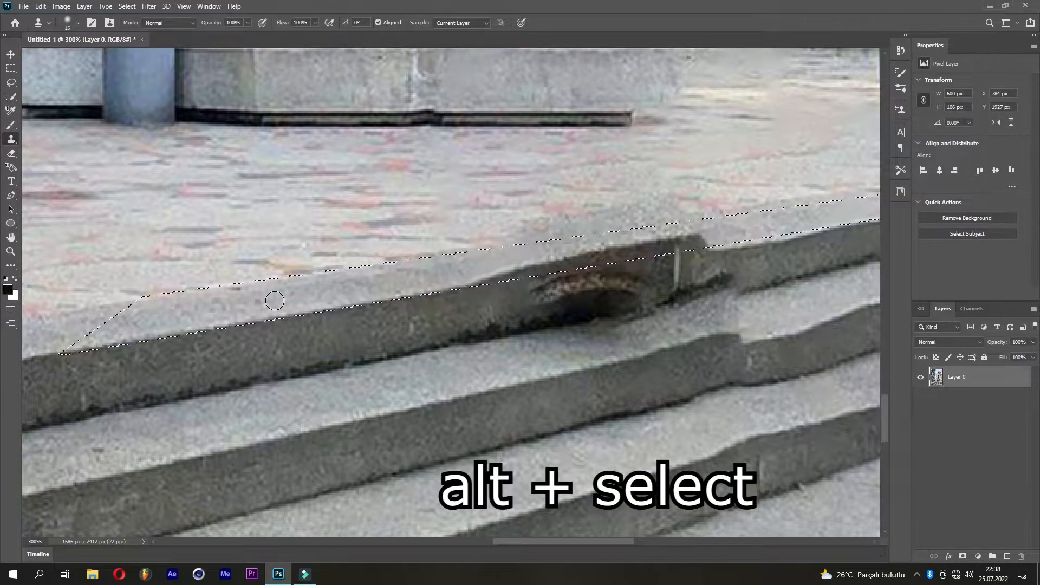
{"action": "left_click", "coordinate": [233, 304], "text": "alt"}
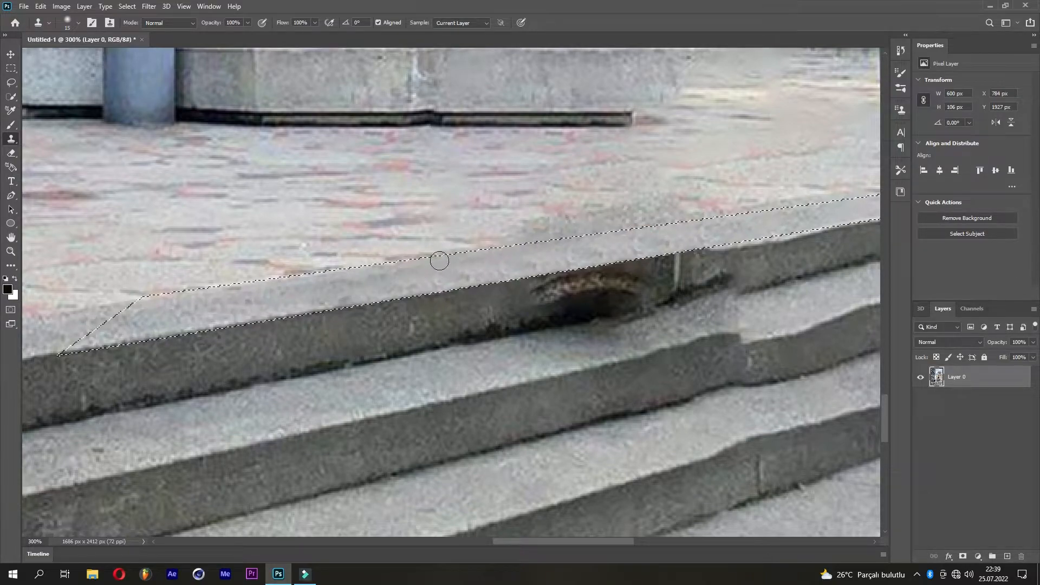
{"action": "left_click_drag", "start_coordinate": [639, 354], "coordinate": [483, 342]}
{"action": "key", "text": "ctrl+d"}
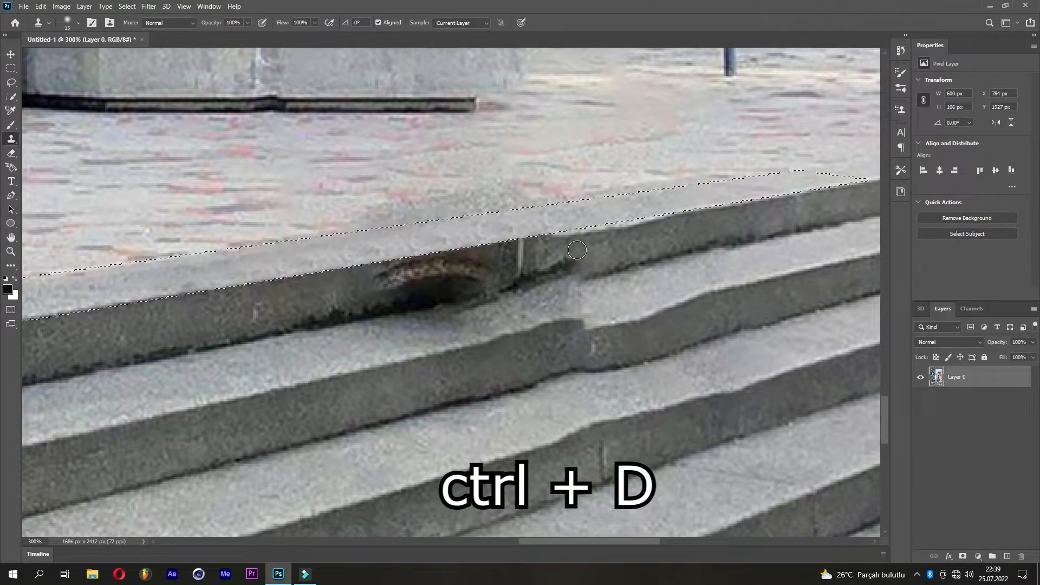
{"action": "left_click", "coordinate": [668, 205], "text": "alt"}
{"action": "left_click_drag", "start_coordinate": [595, 218], "coordinate": [578, 223]}
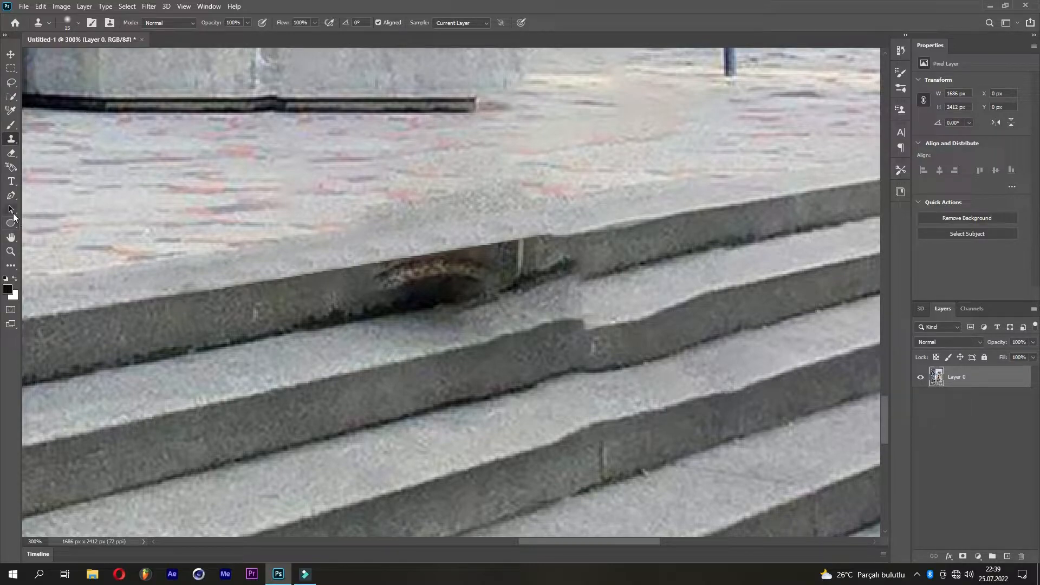
- Trace a closed Pen path around the front face of the first step, spanning the dark hole and rust-coloured stain
{"action": "left_click", "coordinate": [11, 196]}
{"action": "left_click", "coordinate": [59, 315]}
{"action": "scroll", "coordinate": [759, 209], "scroll_direction": "right", "scroll_amount": 3}
{"action": "left_click", "coordinate": [744, 189]}
{"action": "left_click", "coordinate": [762, 224]}
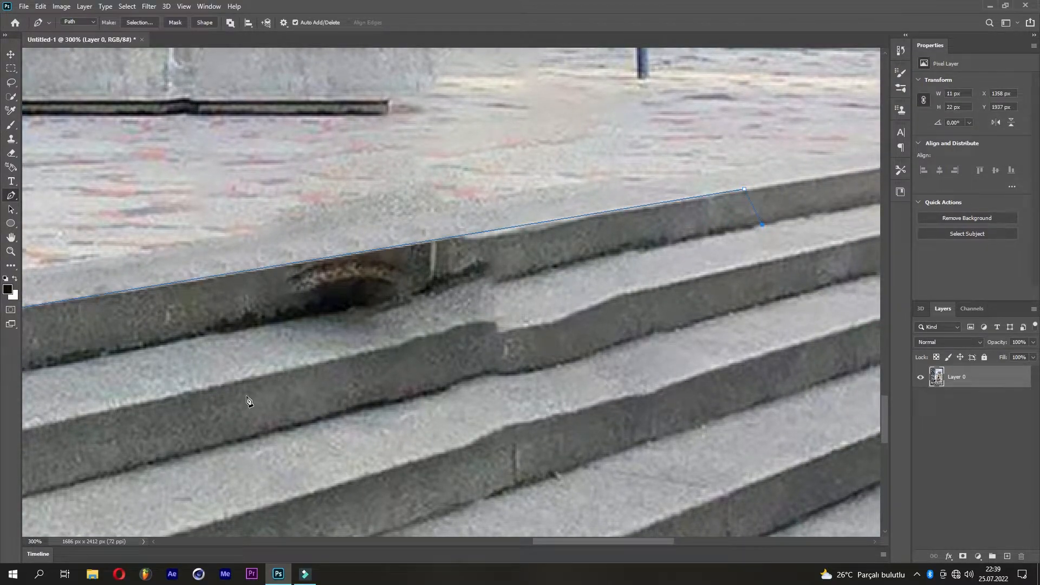
{"action": "scroll", "coordinate": [248, 401], "scroll_direction": "left", "scroll_amount": 5}
{"action": "left_click", "coordinate": [147, 350]}
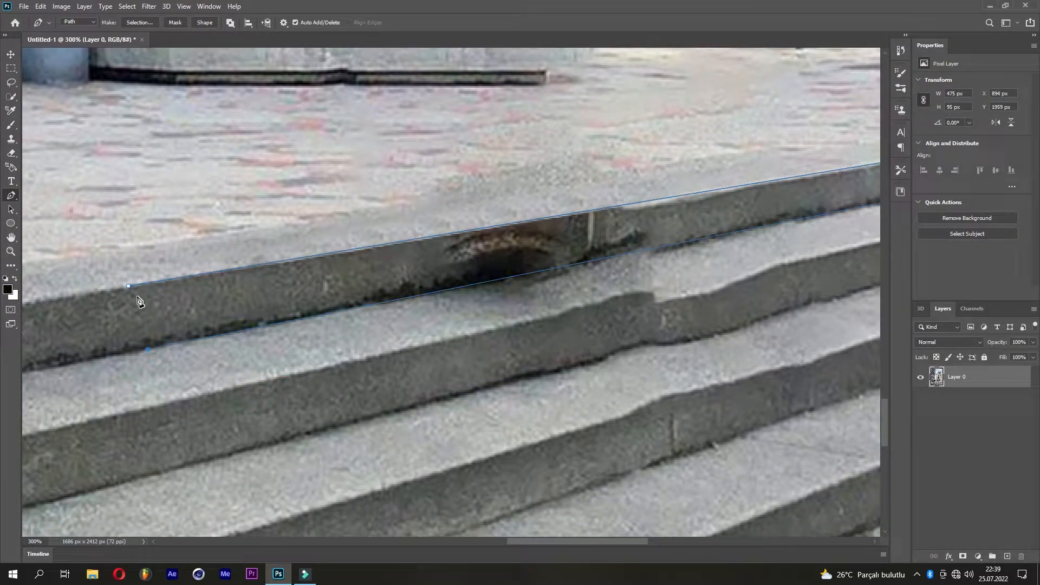
{"action": "left_click", "coordinate": [128, 286]}
{"action": "left_click_drag", "start_coordinate": [375, 262], "coordinate": [249, 286]}
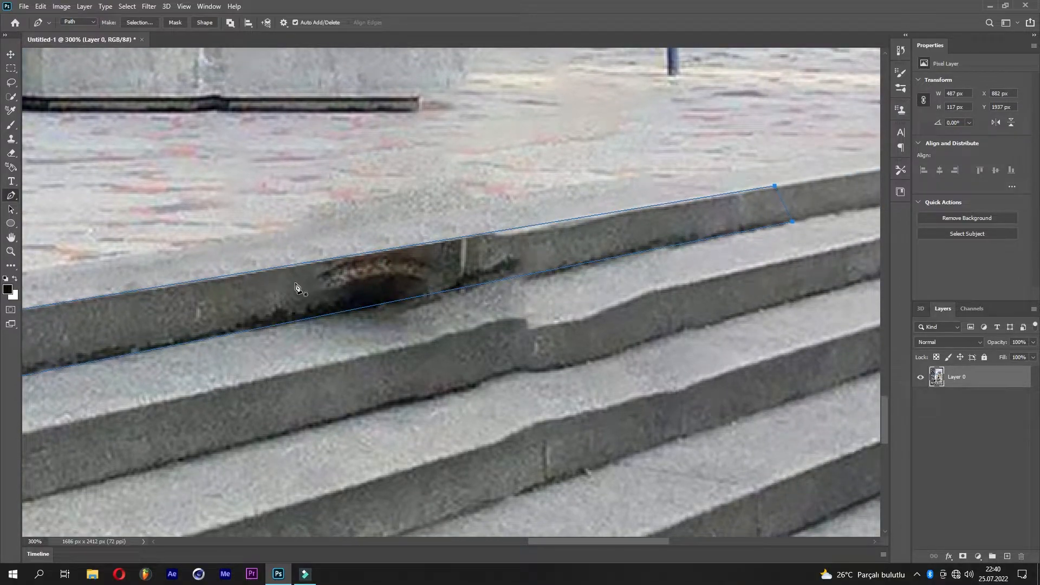
- Clone clean stone from the right part of the first step's front face over the dark hole and pale vertical mark
{"action": "left_click", "coordinate": [11, 139]}
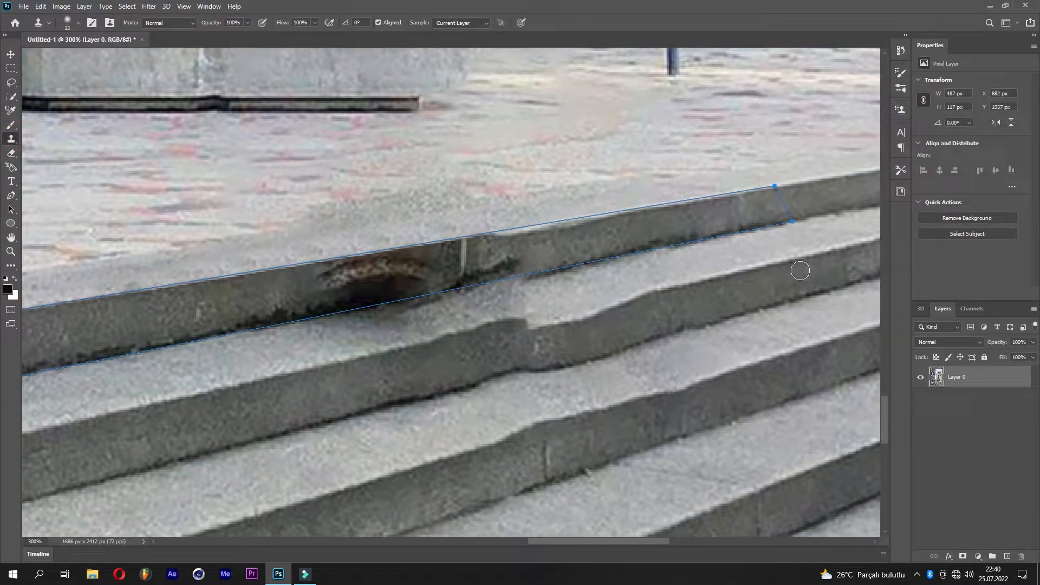
{"action": "left_click", "coordinate": [707, 217], "text": "alt"}
{"action": "mouse_move", "coordinate": [632, 233]}
{"action": "left_mouse_down"}
{"action": "mouse_move", "coordinate": [434, 278]}
{"action": "mouse_move", "coordinate": [460, 265]}
{"action": "left_mouse_up"}
{"action": "left_click", "coordinate": [622, 226], "text": "alt"}
{"action": "left_click_drag", "start_coordinate": [568, 238], "coordinate": [452, 273]}
{"action": "left_click", "coordinate": [655, 216], "text": "alt"}
{"action": "mouse_move", "coordinate": [574, 237]}
{"action": "left_mouse_down"}
{"action": "mouse_move", "coordinate": [469, 252]}
{"action": "mouse_move", "coordinate": [494, 239]}
{"action": "mouse_move", "coordinate": [374, 293]}
{"action": "left_mouse_up"}
{"action": "key", "text": "ctrl+z"}
{"action": "left_click", "coordinate": [637, 230], "text": "alt"}
{"action": "left_click", "coordinate": [559, 247], "text": "alt"}
{"action": "left_click_drag", "start_coordinate": [503, 267], "coordinate": [360, 309]}
{"action": "left_click", "coordinate": [541, 248], "text": "alt"}
{"action": "left_click_drag", "start_coordinate": [434, 272], "coordinate": [370, 288]}
- Clone stone from the left part of the first step's front face over the remaining stained area
{"action": "left_click", "coordinate": [85, 321], "text": "alt"}
{"action": "left_click_drag", "start_coordinate": [141, 314], "coordinate": [440, 250]}
{"action": "left_click", "coordinate": [165, 318], "text": "alt"}
{"action": "left_click_drag", "start_coordinate": [207, 318], "coordinate": [373, 291]}
{"action": "left_click", "coordinate": [206, 316], "text": "alt"}
{"action": "left_click_drag", "start_coordinate": [251, 314], "coordinate": [423, 276]}
{"action": "left_click", "coordinate": [237, 299], "text": "alt"}
{"action": "left_click_drag", "start_coordinate": [356, 283], "coordinate": [472, 249]}
{"action": "left_click", "coordinate": [264, 292], "text": "alt"}
{"action": "left_click_drag", "start_coordinate": [388, 274], "coordinate": [429, 256]}
- Try cloning stone from farther right along the first step's front face over the brown remnants, and undo the strokes
{"action": "left_click", "coordinate": [842, 197], "text": "alt"}
{"action": "left_click_drag", "start_coordinate": [726, 227], "coordinate": [408, 285]}
{"action": "mouse_move", "coordinate": [560, 236]}
{"action": "left_mouse_down"}
{"action": "mouse_move", "coordinate": [488, 249]}
{"action": "mouse_move", "coordinate": [403, 270]}
{"action": "mouse_move", "coordinate": [525, 251]}
{"action": "mouse_move", "coordinate": [494, 254]}
{"action": "mouse_move", "coordinate": [563, 258]}
{"action": "mouse_move", "coordinate": [406, 272]}
{"action": "mouse_move", "coordinate": [333, 299]}
{"action": "left_mouse_up"}
{"action": "key", "text": "ctrl+z"}
{"action": "key", "text": "ctrl+z"}
{"action": "left_click", "coordinate": [639, 239], "text": "alt"}
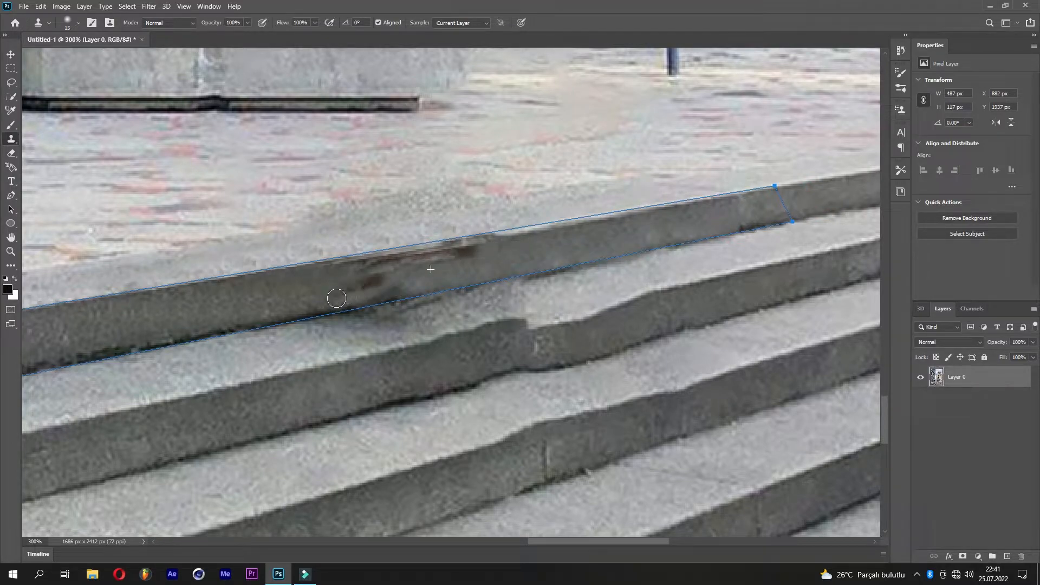
{"action": "key", "text": "ctrl+z"}
- Cover the remaining brown streaks on the first step's front face with stone cloned from both sides of the stain
{"action": "mouse_move", "coordinate": [556, 253]}
{"action": "left_mouse_down"}
{"action": "mouse_move", "coordinate": [351, 299]}
{"action": "mouse_move", "coordinate": [242, 312]}
{"action": "mouse_move", "coordinate": [226, 304]}
{"action": "mouse_move", "coordinate": [493, 243]}
{"action": "left_mouse_up"}
{"action": "left_click", "coordinate": [274, 302], "text": "alt"}
{"action": "mouse_move", "coordinate": [292, 301]}
{"action": "left_mouse_down"}
{"action": "mouse_move", "coordinate": [357, 301]}
{"action": "mouse_move", "coordinate": [451, 263]}
{"action": "mouse_move", "coordinate": [387, 282]}
{"action": "left_mouse_up"}
{"action": "left_click", "coordinate": [385, 278], "text": "alt"}
{"action": "left_click", "coordinate": [506, 246], "text": "alt"}
{"action": "mouse_move", "coordinate": [479, 246]}
{"action": "left_mouse_down"}
{"action": "mouse_move", "coordinate": [528, 259]}
{"action": "mouse_move", "coordinate": [479, 252]}
{"action": "mouse_move", "coordinate": [610, 237]}
{"action": "mouse_move", "coordinate": [370, 279]}
{"action": "left_mouse_up"}
{"action": "left_click", "coordinate": [531, 252], "text": "alt"}
{"action": "left_click", "coordinate": [511, 253], "text": "alt"}
{"action": "left_click", "coordinate": [311, 293], "text": "alt"}
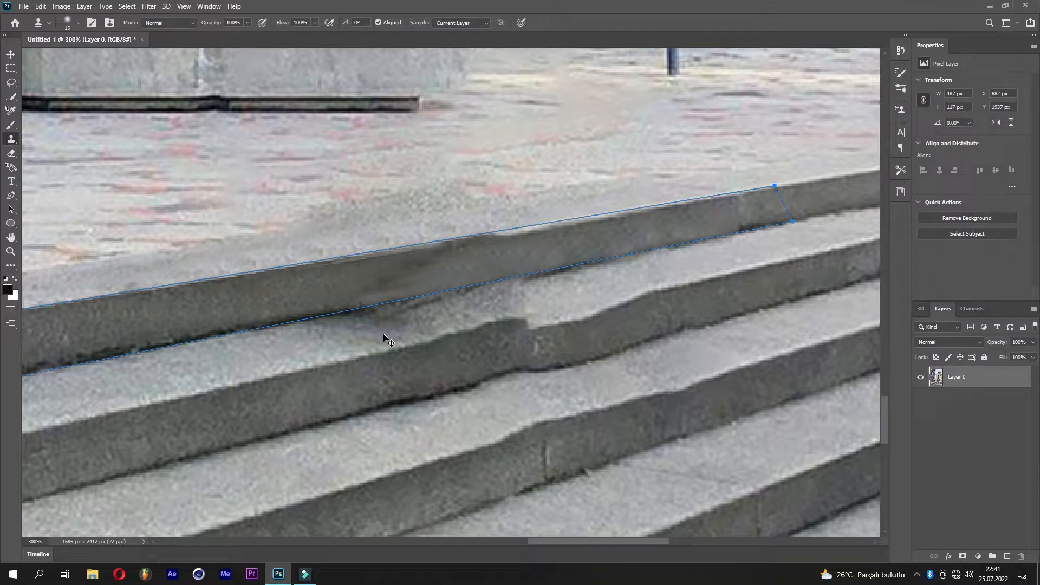
- Clone the dark joint line along the base of the first step's front face, and clear the traced outline by converting and deselecting it
{"action": "left_click_drag", "start_coordinate": [279, 302], "coordinate": [498, 273]}
{"action": "left_click", "coordinate": [167, 331], "text": "alt"}
{"action": "mouse_move", "coordinate": [651, 231]}
{"action": "left_mouse_down"}
{"action": "mouse_move", "coordinate": [724, 216]}
{"action": "mouse_move", "coordinate": [635, 240]}
{"action": "mouse_move", "coordinate": [643, 234]}
{"action": "mouse_move", "coordinate": [583, 266]}
{"action": "mouse_move", "coordinate": [776, 215]}
{"action": "left_mouse_up"}
{"action": "left_click_drag", "start_coordinate": [708, 218], "coordinate": [799, 204]}
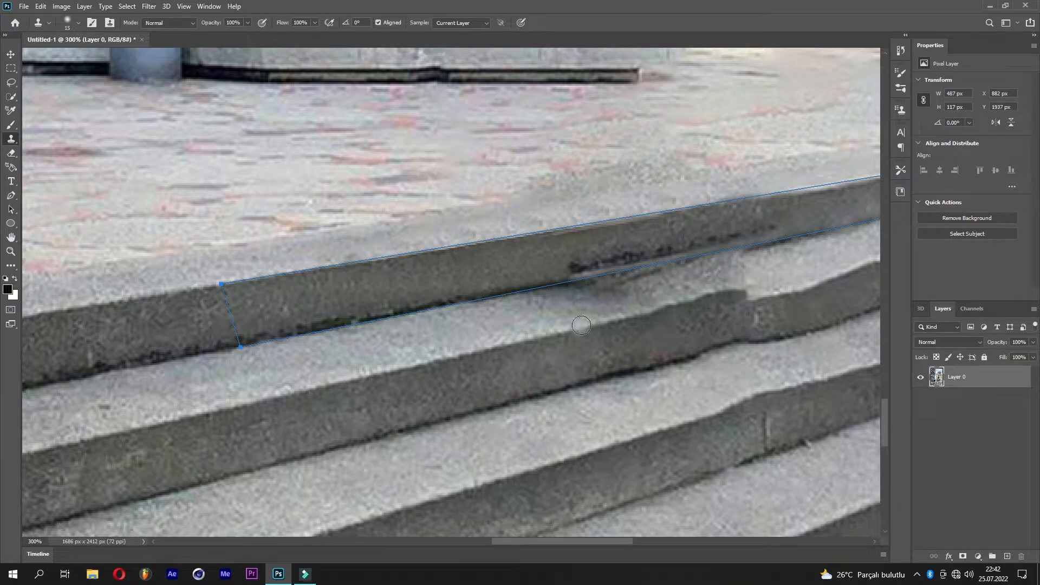
{"action": "left_click_drag", "start_coordinate": [709, 270], "coordinate": [430, 288]}
{"action": "mouse_move", "coordinate": [485, 247]}
{"action": "left_mouse_down"}
{"action": "mouse_move", "coordinate": [691, 193]}
{"action": "mouse_move", "coordinate": [539, 232]}
{"action": "mouse_move", "coordinate": [562, 232]}
{"action": "left_mouse_up"}
{"action": "key", "text": "ctrl+Return"}
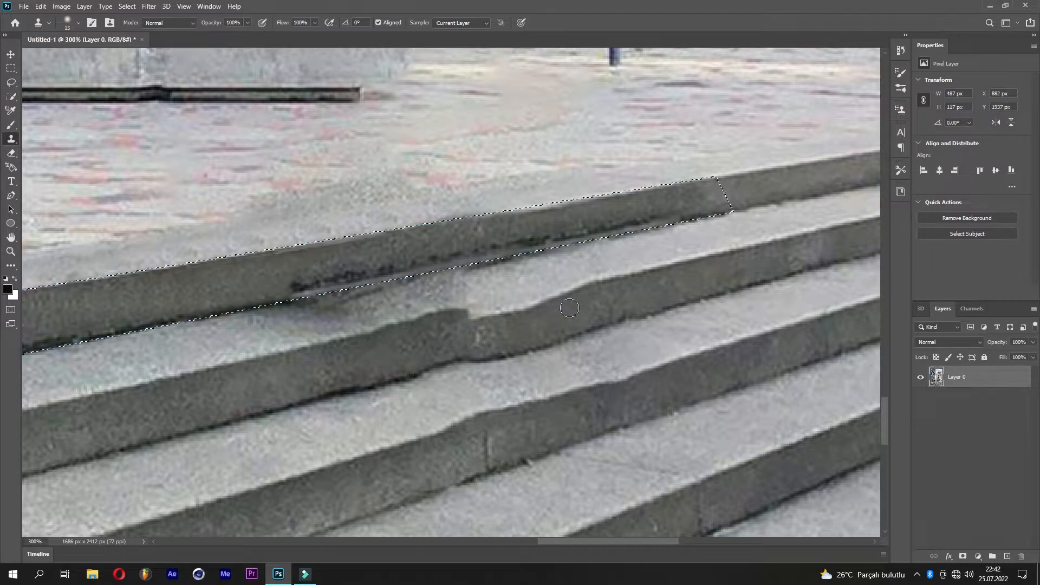
{"action": "key", "text": "ctrl+d"}
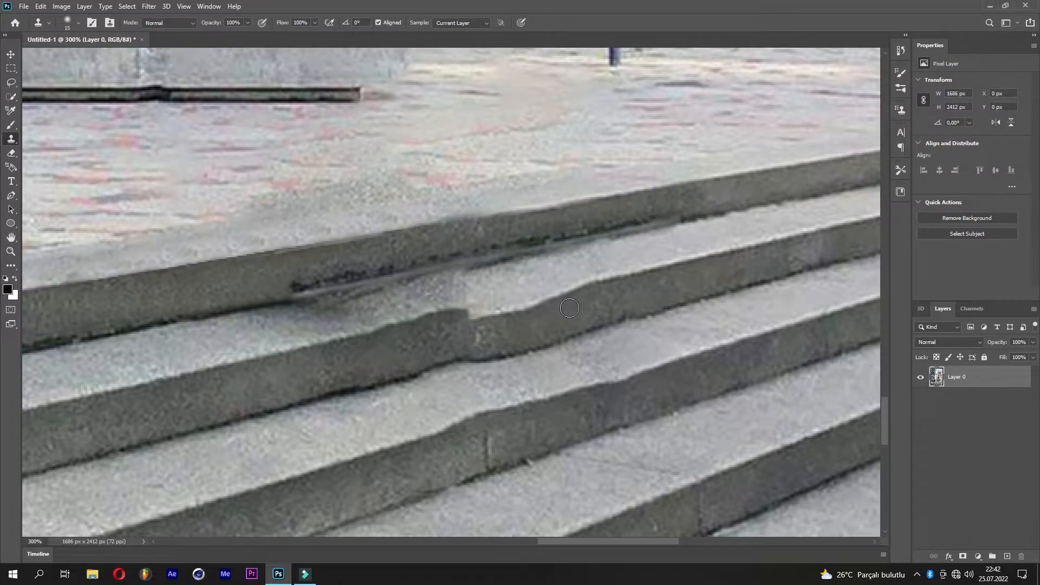
- Trace a closed Pen path around the light top surface of the step below, straight across its distorted edge
{"action": "left_click_drag", "start_coordinate": [434, 304], "coordinate": [597, 293]}
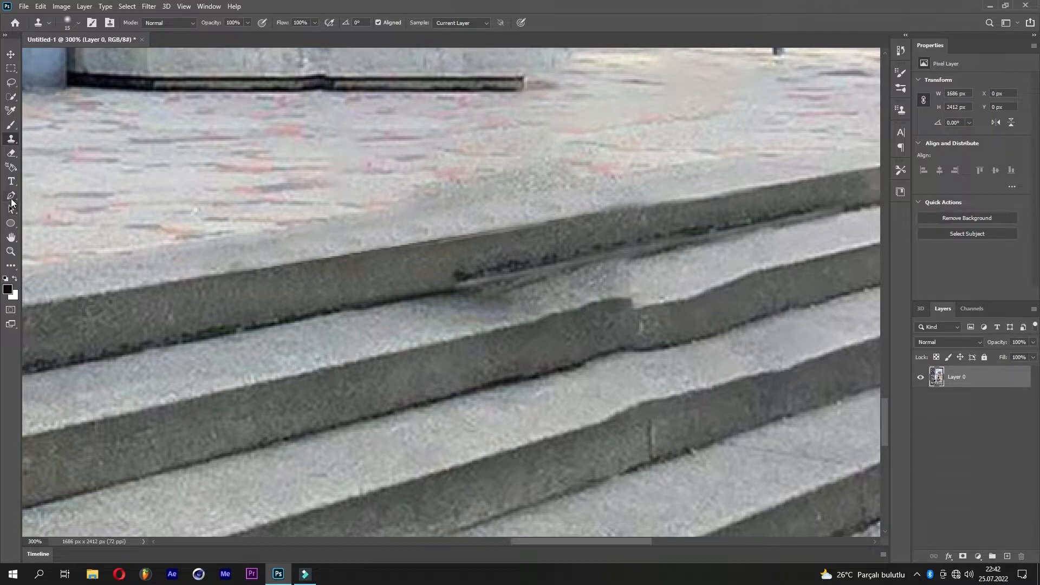
{"action": "left_click", "coordinate": [11, 198]}
{"action": "left_click_drag", "start_coordinate": [226, 299], "coordinate": [322, 275]}
{"action": "left_click", "coordinate": [122, 345]}
{"action": "left_click", "coordinate": [36, 433]}
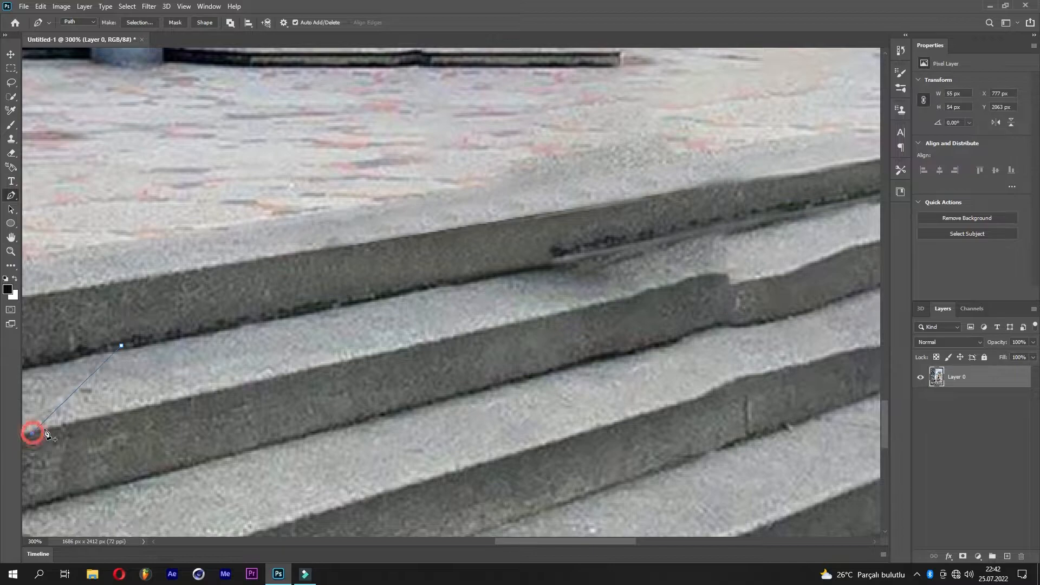
{"action": "scroll", "coordinate": [446, 318], "scroll_direction": "right", "scroll_amount": 7}
{"action": "left_click", "coordinate": [717, 213]}
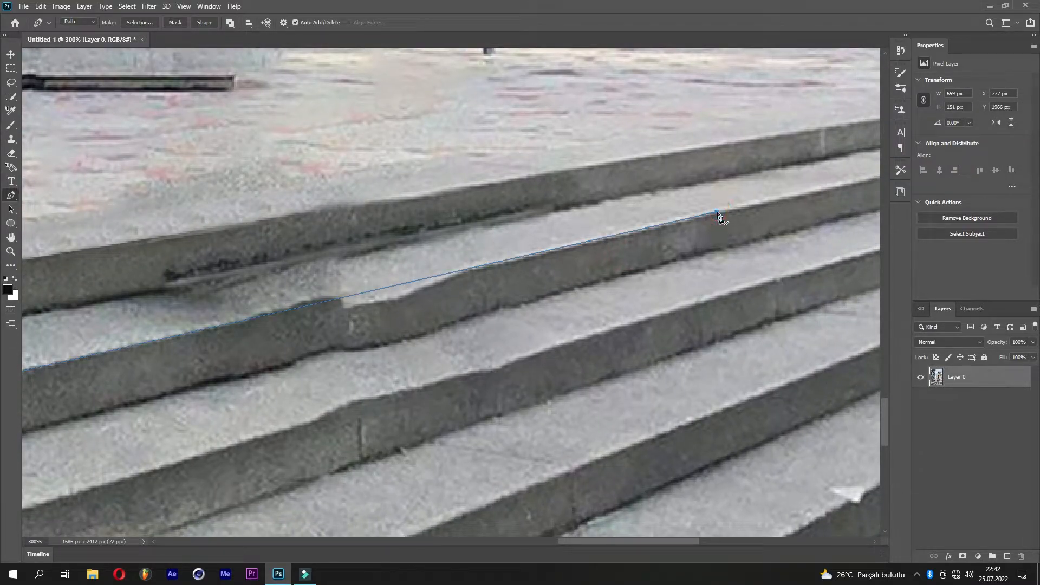
{"action": "left_click", "coordinate": [618, 196]}
{"action": "left_click_drag", "start_coordinate": [484, 233], "coordinate": [818, 184]}
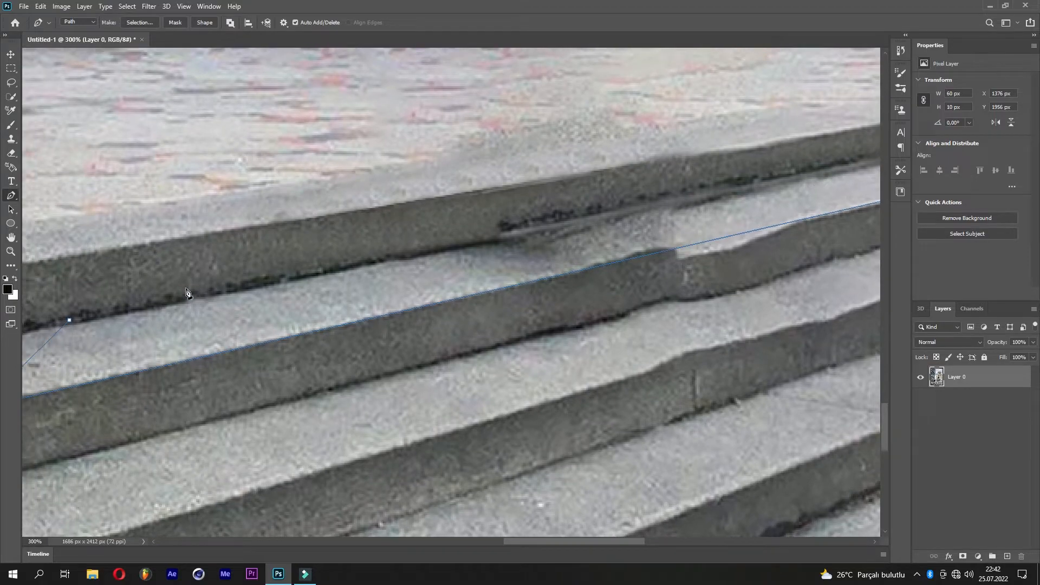
{"action": "left_click", "coordinate": [70, 321]}
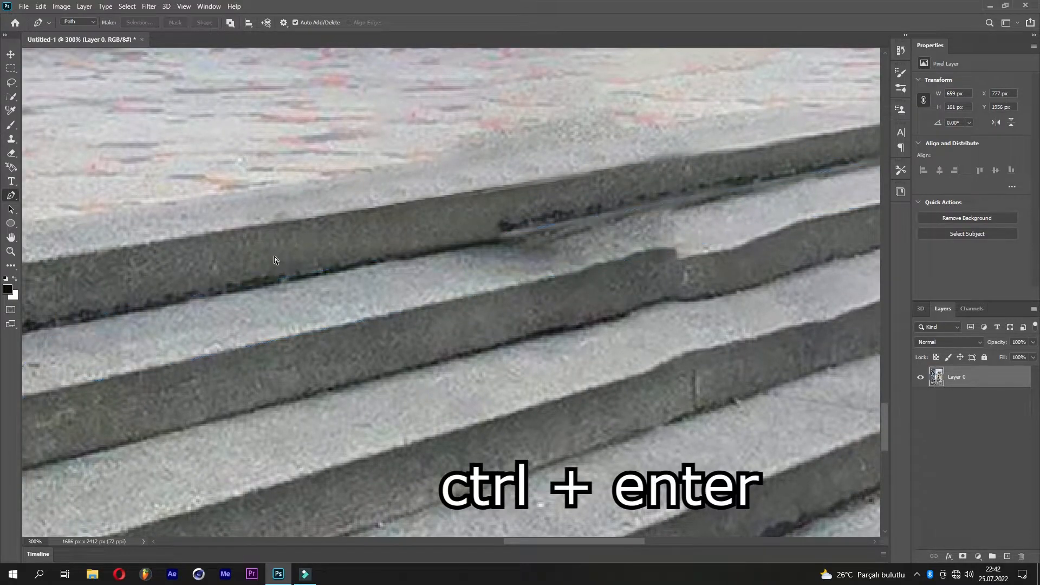
- Load the second step's top-surface path as a selection, clone clean light stone over its stained, distorted stretch, and deselect
{"action": "key", "text": "ctrl+Return"}
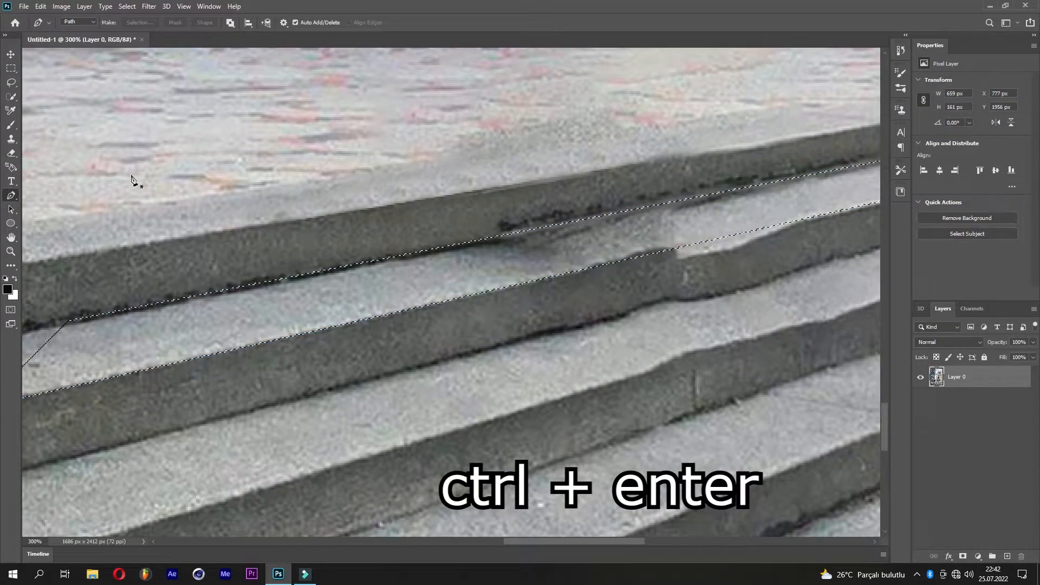
{"action": "left_click", "coordinate": [17, 140]}
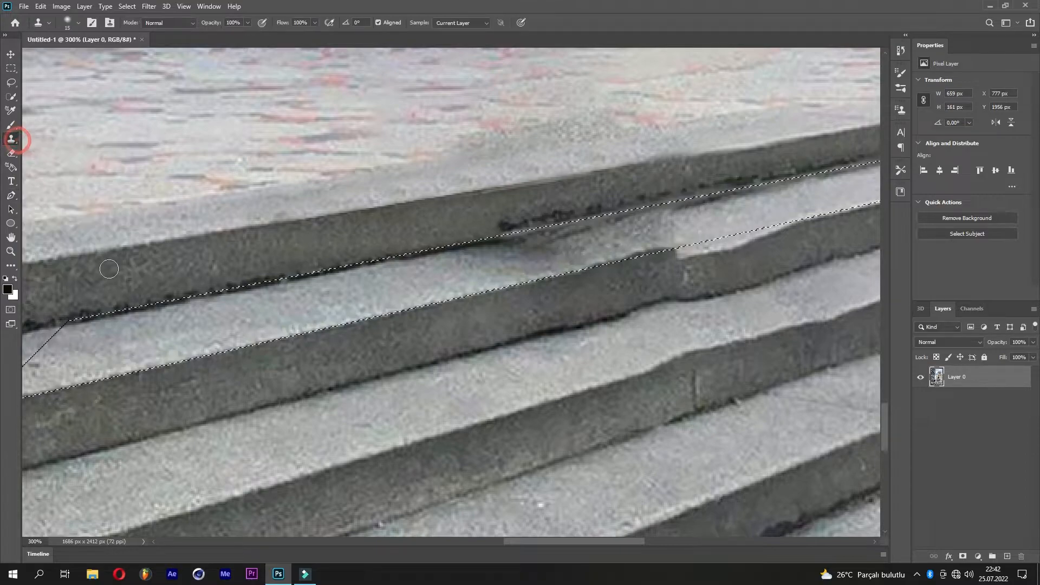
{"action": "left_click", "coordinate": [147, 341], "text": "alt"}
{"action": "mouse_move", "coordinate": [223, 317]}
{"action": "left_mouse_down"}
{"action": "mouse_move", "coordinate": [314, 303]}
{"action": "mouse_move", "coordinate": [418, 266]}
{"action": "left_mouse_up"}
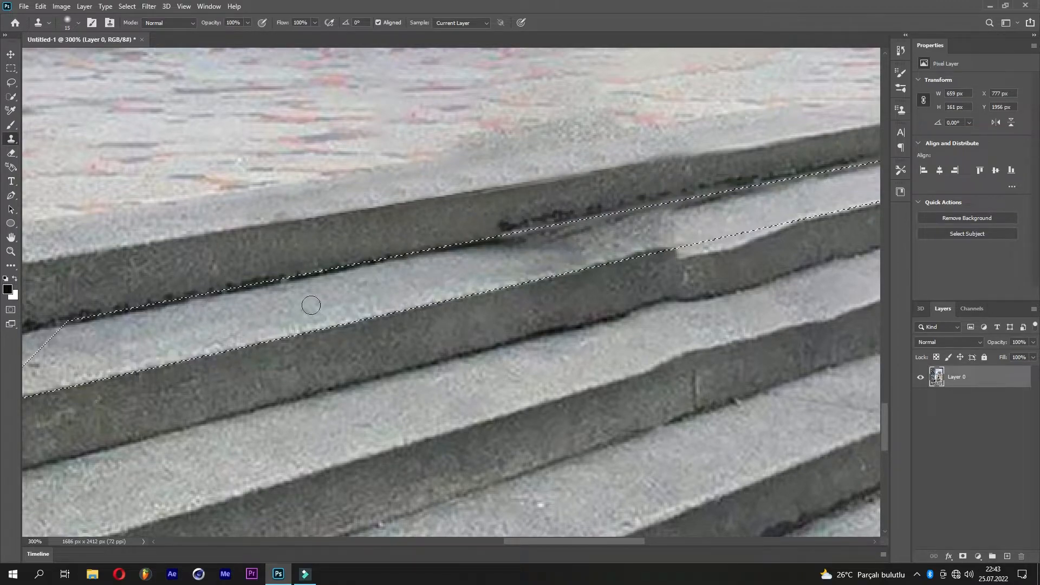
{"action": "left_click", "coordinate": [114, 348], "text": "alt"}
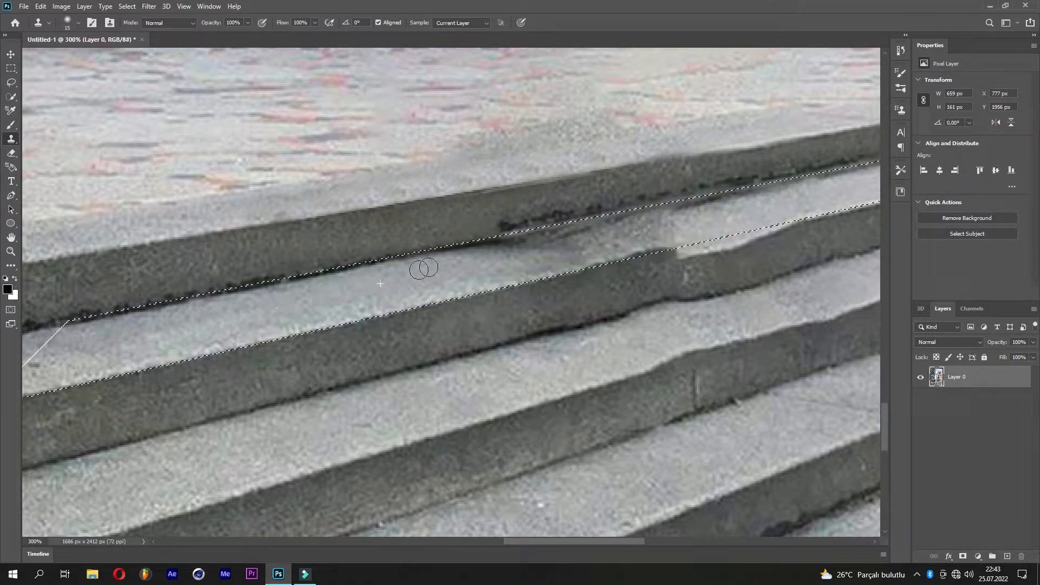
{"action": "left_click_drag", "start_coordinate": [700, 236], "coordinate": [603, 277]}
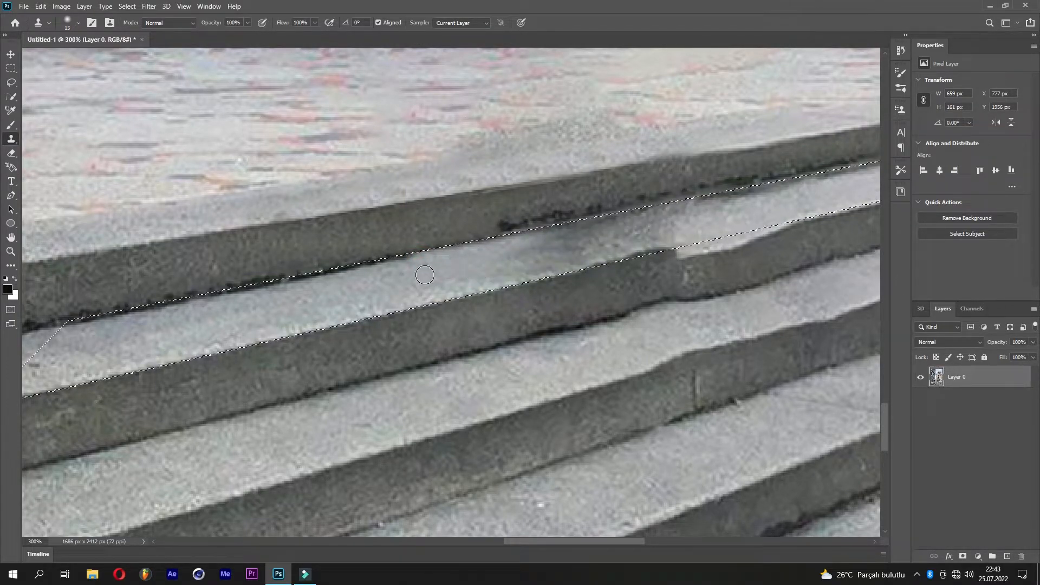
{"action": "left_click_drag", "start_coordinate": [670, 224], "coordinate": [486, 263]}
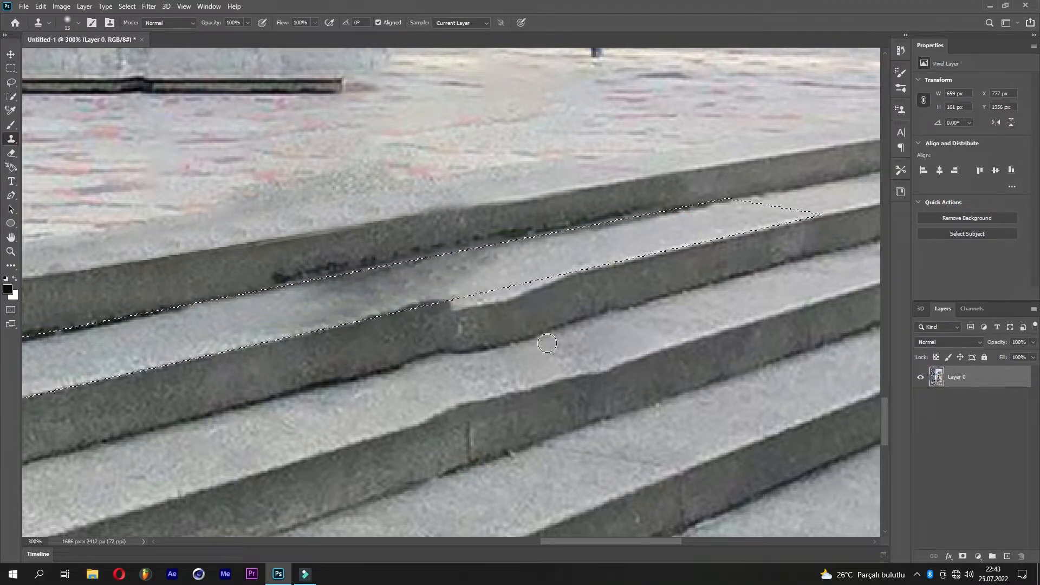
{"action": "key", "text": "ctrl+d"}
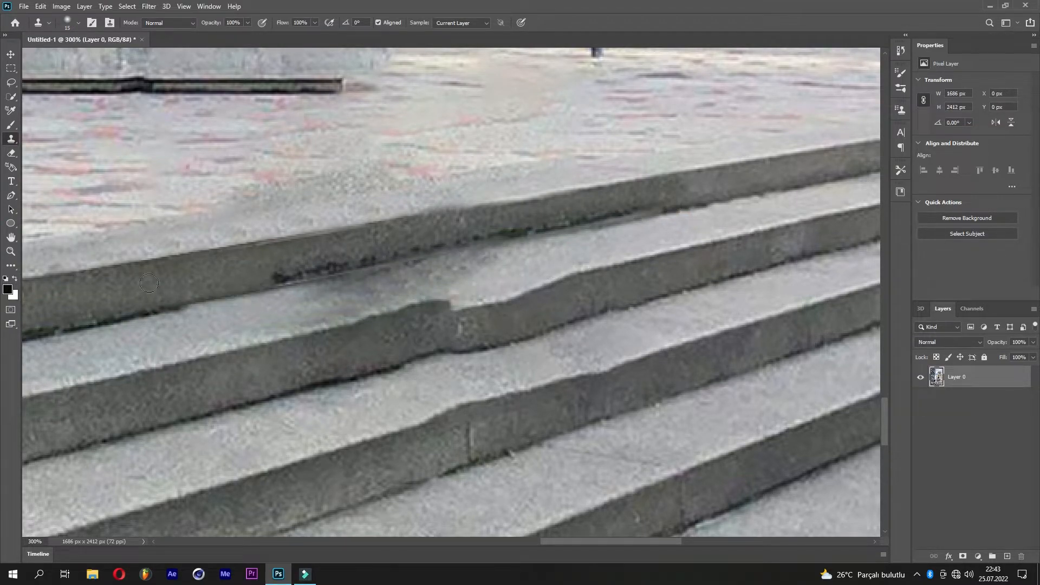
- Trace a closed Pen path around the second step's dark front face, straight across its distorted edges, and load it as a selection
{"action": "left_click", "coordinate": [11, 195]}
{"action": "scroll", "coordinate": [111, 367], "scroll_direction": "left", "scroll_amount": 5}
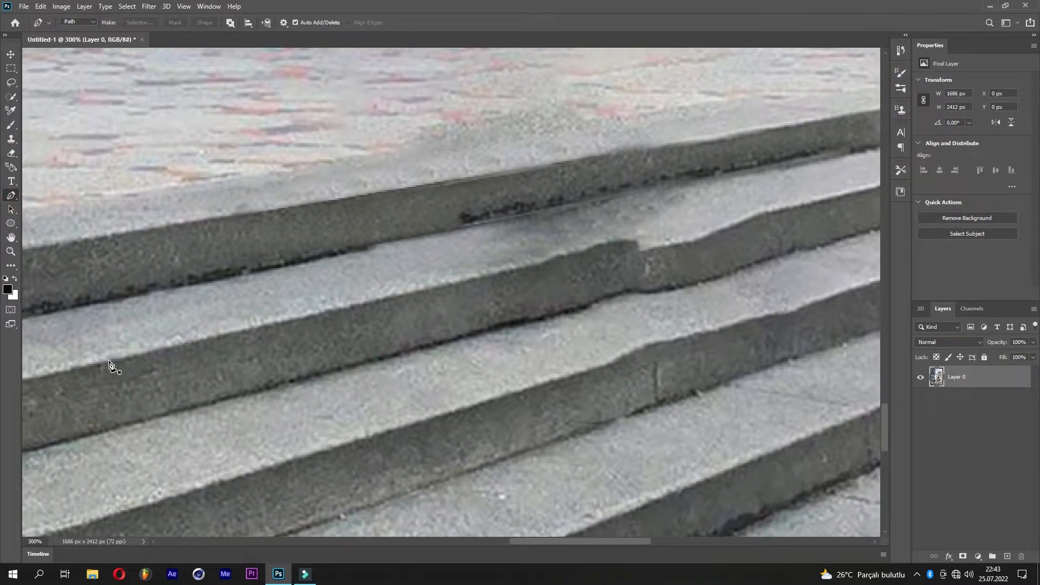
{"action": "left_click", "coordinate": [107, 361]}
{"action": "left_click", "coordinate": [123, 431]}
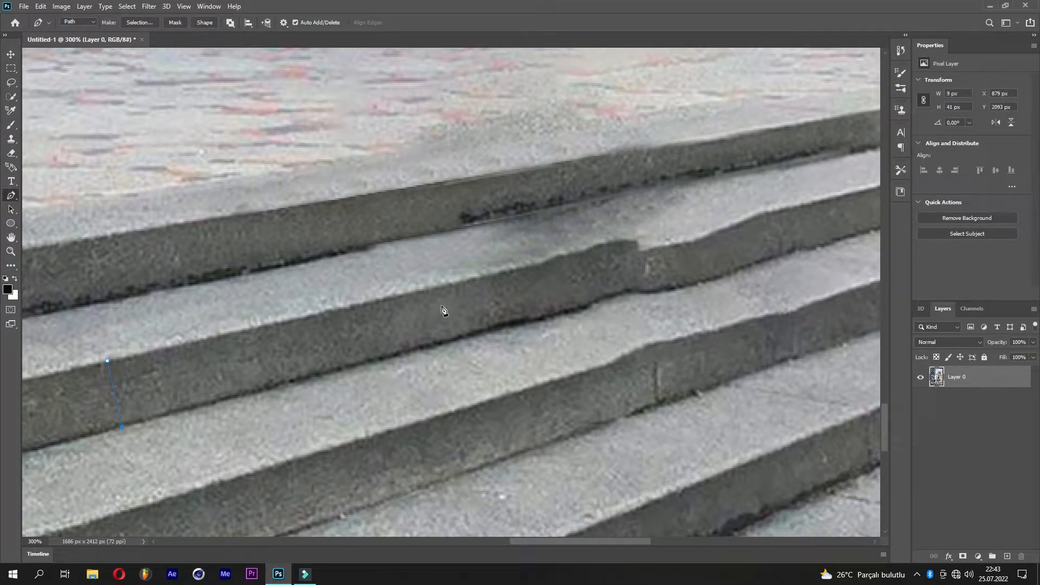
{"action": "scroll", "coordinate": [533, 262], "scroll_direction": "right", "scroll_amount": 5}
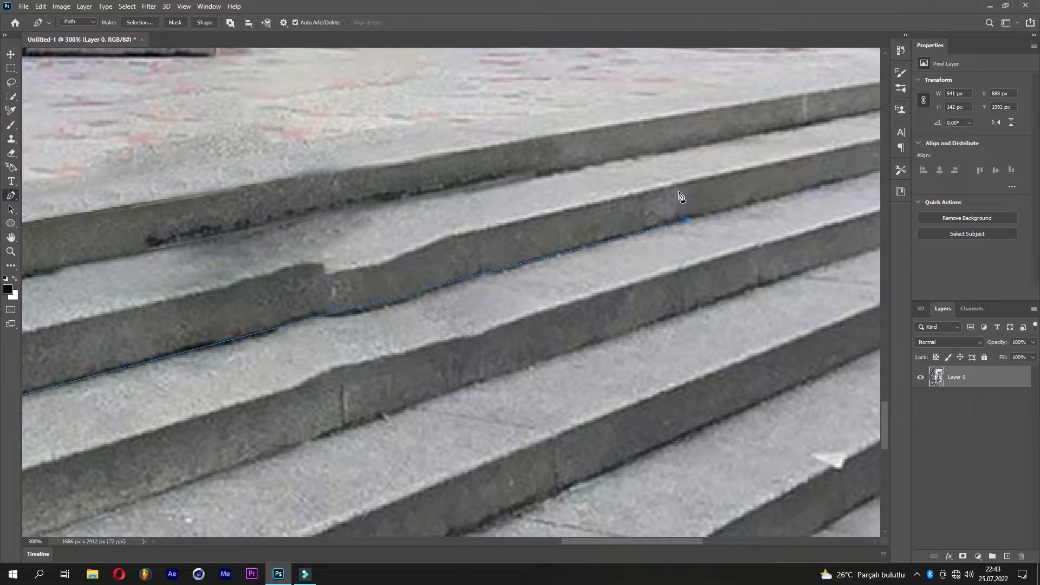
{"action": "left_click_drag", "start_coordinate": [343, 294], "coordinate": [649, 200]}
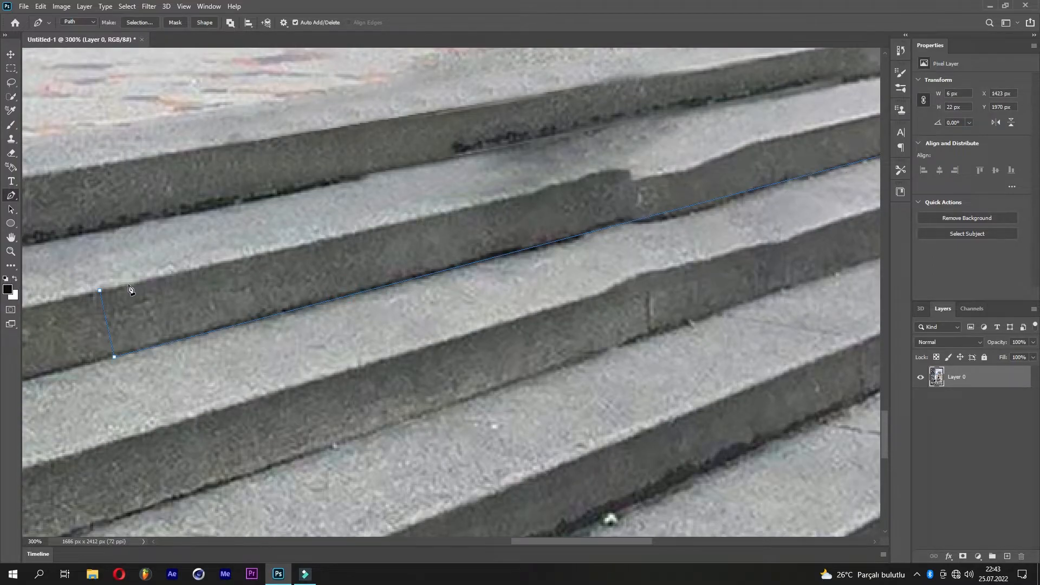
{"action": "left_click", "coordinate": [101, 292]}
{"action": "left_click_drag", "start_coordinate": [467, 209], "coordinate": [216, 274]}
{"action": "key", "text": "ctrl+Return"}
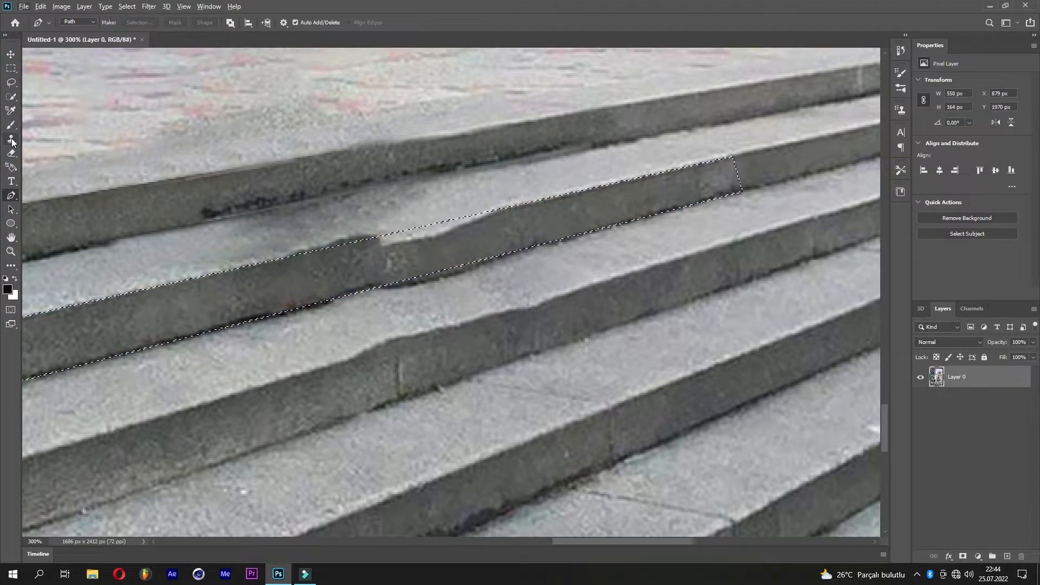
- Clone dark stone over the light notch and bumps along the selected second step's front face, and deselect
{"action": "key", "text": "s"}
{"action": "mouse_move", "coordinate": [373, 239]}
{"action": "left_mouse_down"}
{"action": "mouse_move", "coordinate": [473, 216]}
{"action": "mouse_move", "coordinate": [426, 243]}
{"action": "mouse_move", "coordinate": [604, 213]}
{"action": "mouse_move", "coordinate": [366, 256]}
{"action": "left_mouse_up"}
{"action": "mouse_move", "coordinate": [279, 271]}
{"action": "left_mouse_down"}
{"action": "mouse_move", "coordinate": [70, 325]}
{"action": "mouse_move", "coordinate": [232, 307]}
{"action": "left_mouse_up"}
{"action": "left_click_drag", "start_coordinate": [471, 266], "coordinate": [278, 301]}
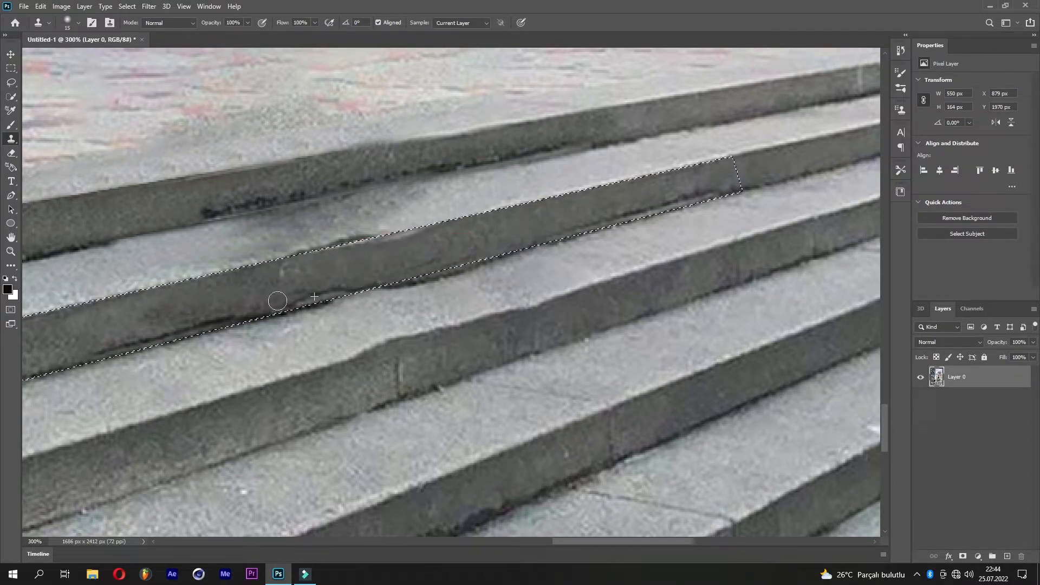
{"action": "key", "text": "ctrl+z"}
{"action": "left_click_drag", "start_coordinate": [367, 249], "coordinate": [355, 253]}
{"action": "left_click_drag", "start_coordinate": [414, 238], "coordinate": [346, 255]}
{"action": "key", "text": "ctrl+d"}
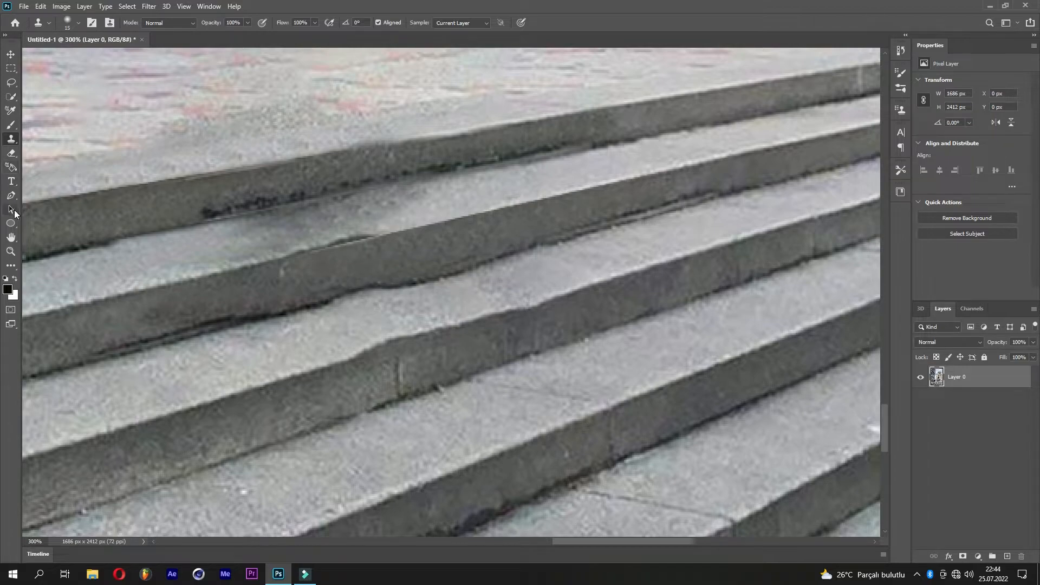
- Select a narrow four-sided area of the second step's top surface above the leftover bump with a Pen path
{"action": "left_click", "coordinate": [11, 195]}
{"action": "left_click", "coordinate": [264, 229]}
{"action": "left_click", "coordinate": [434, 197]}
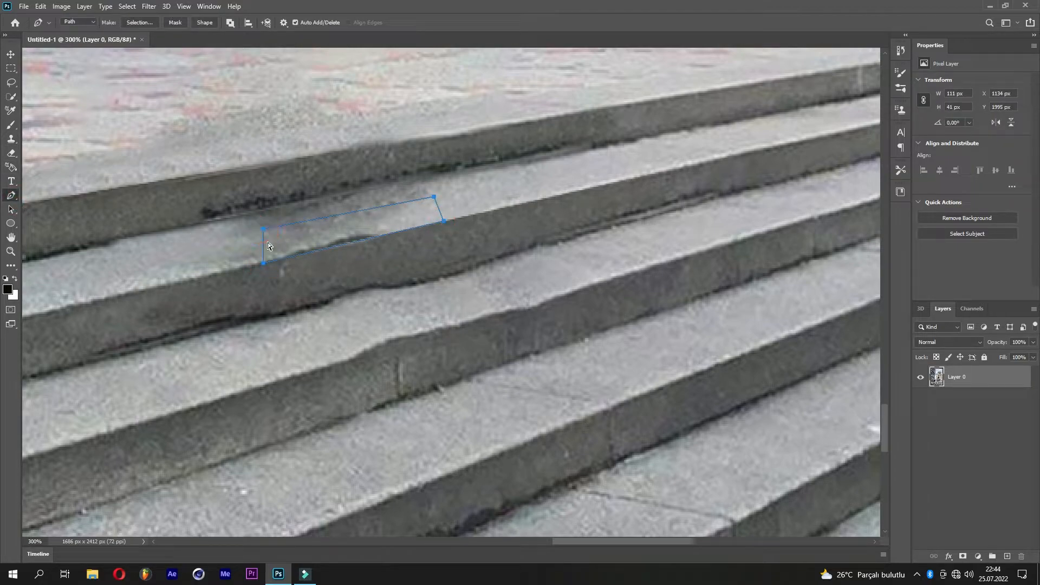
{"action": "key", "text": "ctrl+Return"}
- Clone light stone over the dark bump inside the narrow selection on the second step's top surface, and deselect
{"action": "left_click", "coordinate": [8, 140]}
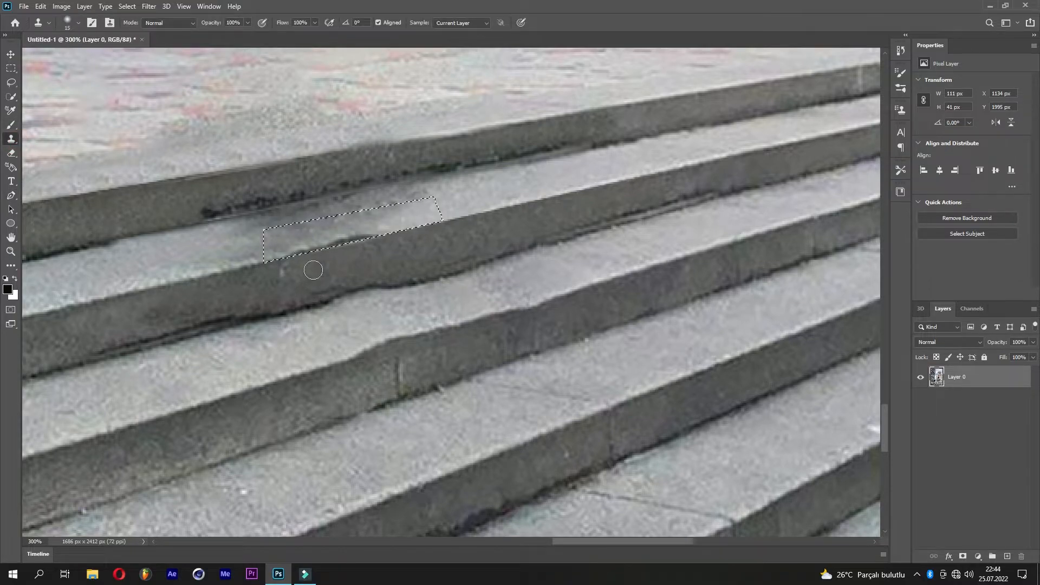
{"action": "left_click", "coordinate": [301, 237], "text": "alt"}
{"action": "mouse_move", "coordinate": [321, 241]}
{"action": "left_mouse_down"}
{"action": "mouse_move", "coordinate": [390, 229]}
{"action": "mouse_move", "coordinate": [428, 208]}
{"action": "mouse_move", "coordinate": [329, 238]}
{"action": "left_mouse_up"}
{"action": "left_click", "coordinate": [423, 209], "text": "alt"}
{"action": "key", "text": "ctrl+d"}
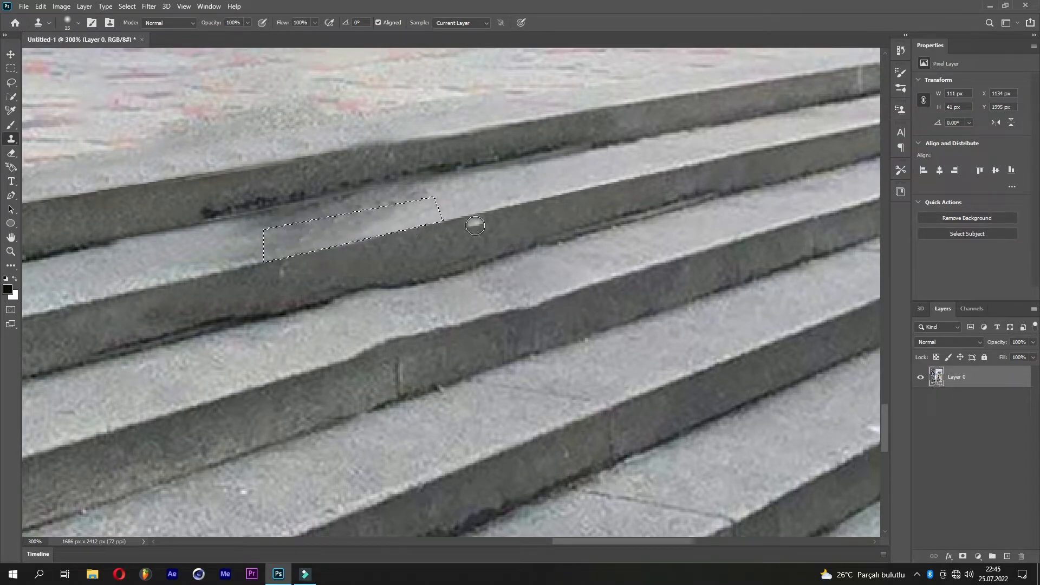
- Trace a closed Pen path around the third step's light top surface, straight across its warped edges, and load it as a selection
{"action": "scroll", "coordinate": [510, 243], "scroll_direction": "down", "scroll_amount": 2}
{"action": "scroll", "coordinate": [510, 243], "scroll_direction": "left", "scroll_amount": 3}
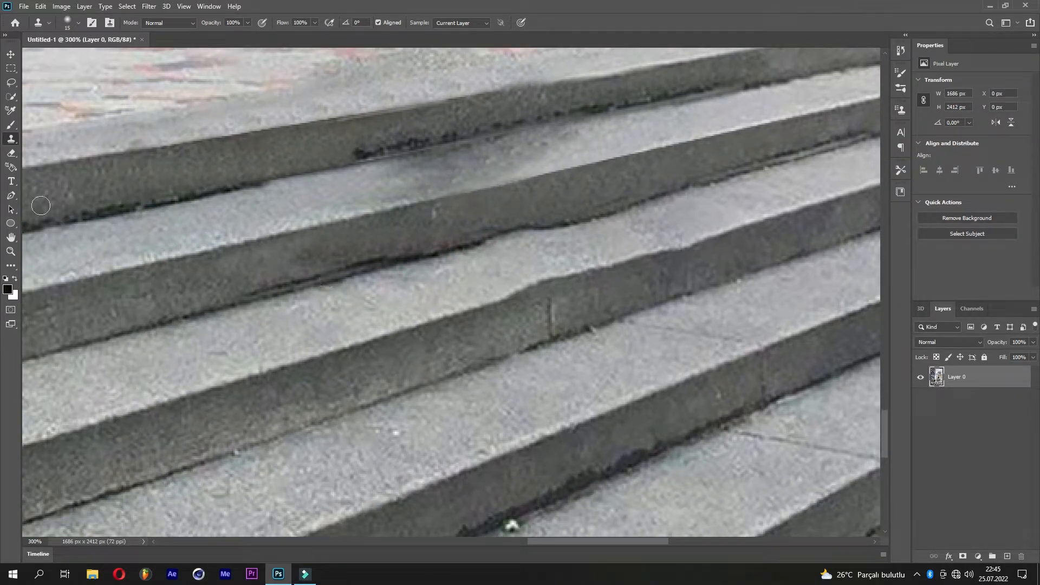
{"action": "left_click", "coordinate": [10, 197]}
{"action": "left_click", "coordinate": [103, 344]}
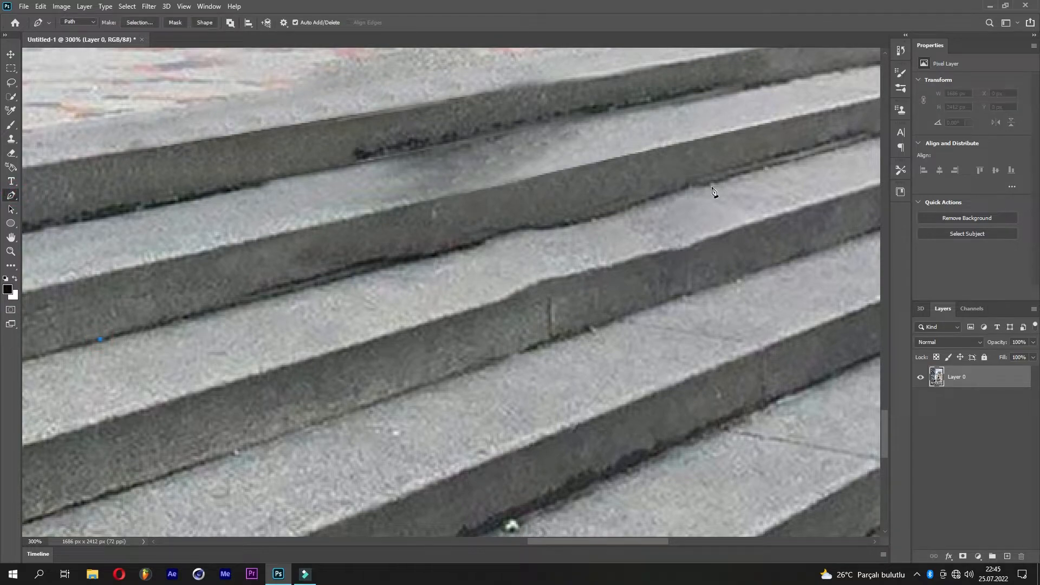
{"action": "scroll", "coordinate": [703, 236], "scroll_direction": "right", "scroll_amount": 3}
{"action": "scroll", "coordinate": [702, 236], "scroll_direction": "up", "scroll_amount": 1}
{"action": "left_click", "coordinate": [729, 184]}
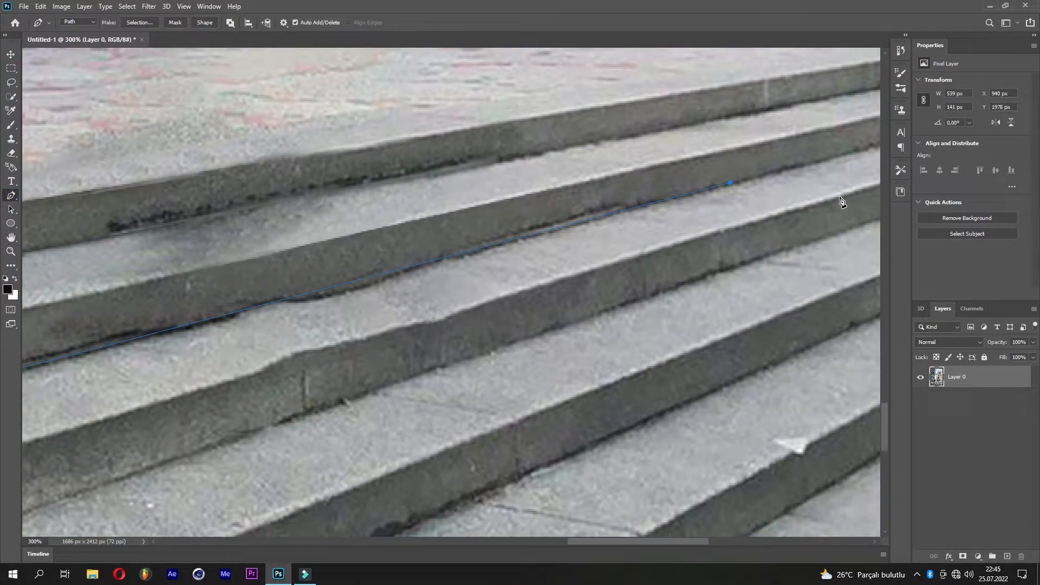
{"action": "left_click_drag", "start_coordinate": [499, 260], "coordinate": [696, 218]}
{"action": "left_click_drag", "start_coordinate": [183, 415], "coordinate": [318, 364]}
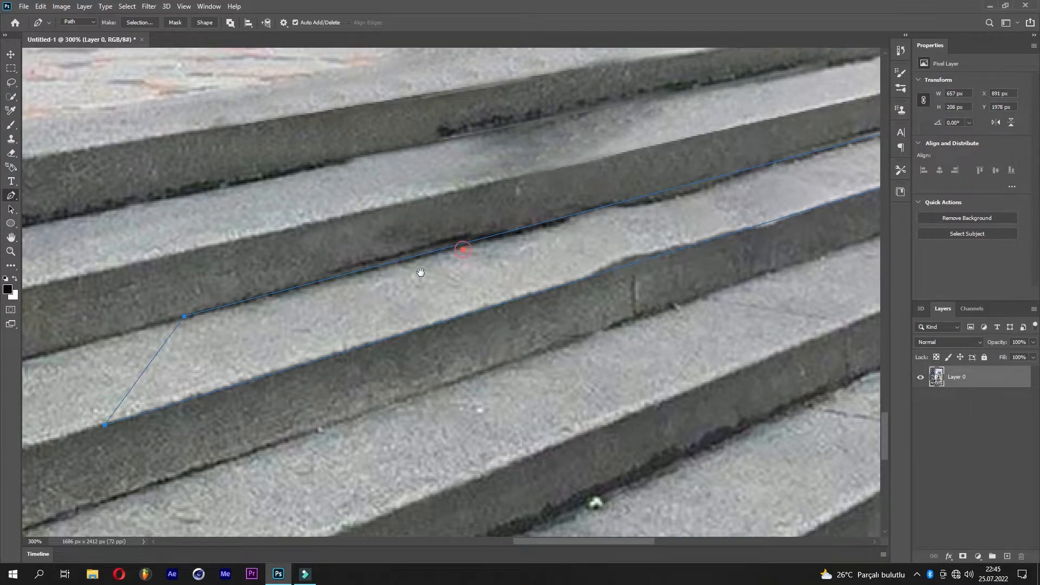
{"action": "left_click_drag", "start_coordinate": [451, 260], "coordinate": [218, 320]}
{"action": "key", "text": "ctrl+Return"}
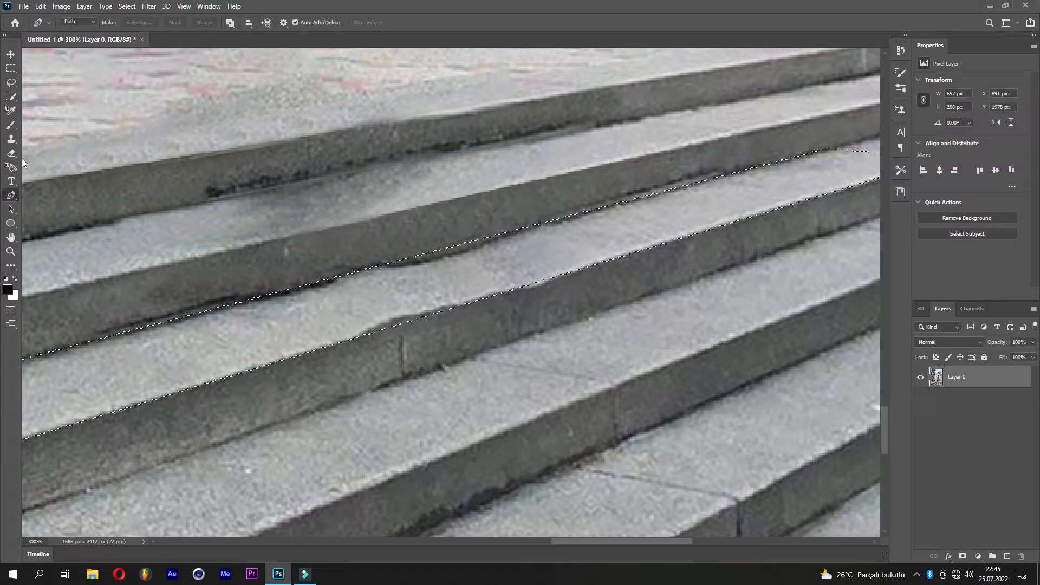
- Clone light stone over the dark, warped upper edge within the selected third step's top surface
{"action": "key", "text": "s"}
{"action": "left_click", "coordinate": [65, 386], "text": "alt"}
{"action": "mouse_move", "coordinate": [152, 349]}
{"action": "left_mouse_down"}
{"action": "mouse_move", "coordinate": [608, 229]}
{"action": "mouse_move", "coordinate": [588, 237]}
{"action": "left_mouse_up"}
{"action": "left_click_drag", "start_coordinate": [88, 383], "coordinate": [357, 335]}
{"action": "key", "text": "ctrl+z"}
{"action": "left_click", "coordinate": [187, 341], "text": "alt"}
{"action": "mouse_move", "coordinate": [232, 340]}
{"action": "left_mouse_down"}
{"action": "mouse_move", "coordinate": [408, 314]}
{"action": "mouse_move", "coordinate": [575, 264]}
{"action": "left_mouse_up"}
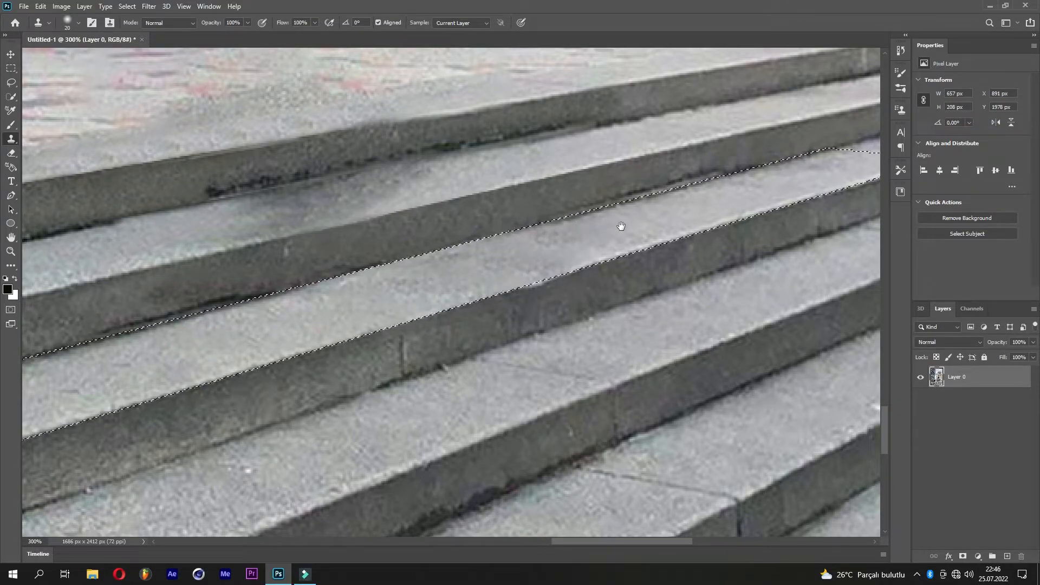
- Even out the rest of the third step's top surface with freshly sampled light stone, and deselect
{"action": "left_click", "coordinate": [126, 351], "text": "alt"}
{"action": "left_click_drag", "start_coordinate": [127, 345], "coordinate": [407, 272]}
{"action": "mouse_move", "coordinate": [498, 243]}
{"action": "left_mouse_down"}
{"action": "mouse_move", "coordinate": [281, 336]}
{"action": "mouse_move", "coordinate": [136, 373]}
{"action": "left_mouse_up"}
{"action": "left_click", "coordinate": [216, 365], "text": "alt"}
{"action": "left_click_drag", "start_coordinate": [227, 354], "coordinate": [497, 286]}
{"action": "key", "text": "ctrl+d"}
- Select the third step's front face with a straight-edged Pen path, clone dark stone over its uneven upper edge, and deselect
{"action": "left_click_drag", "start_coordinate": [274, 347], "coordinate": [550, 268]}
{"action": "left_click", "coordinate": [12, 196]}
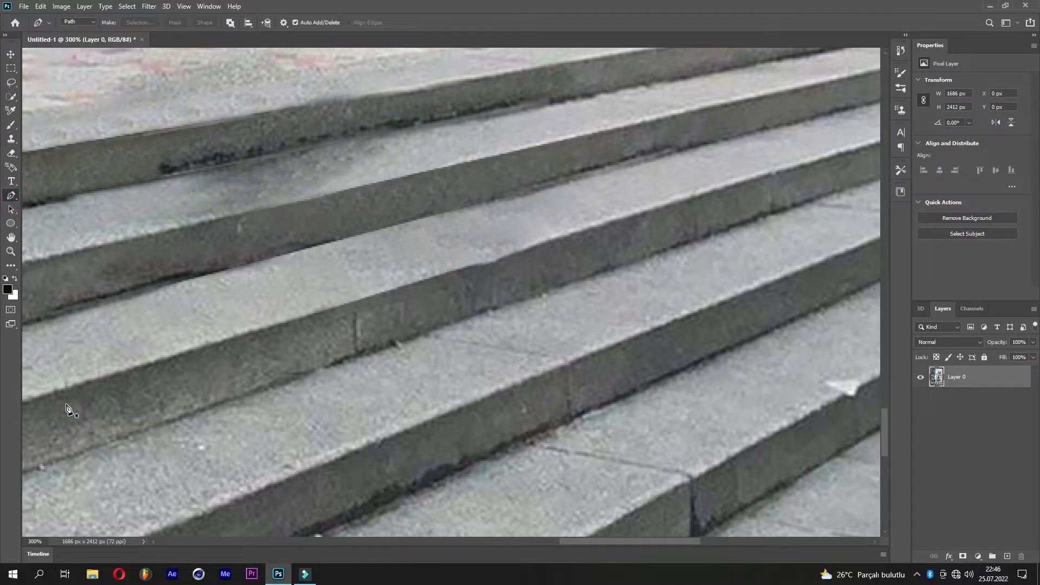
{"action": "left_click", "coordinate": [68, 387]}
{"action": "left_click", "coordinate": [724, 191]}
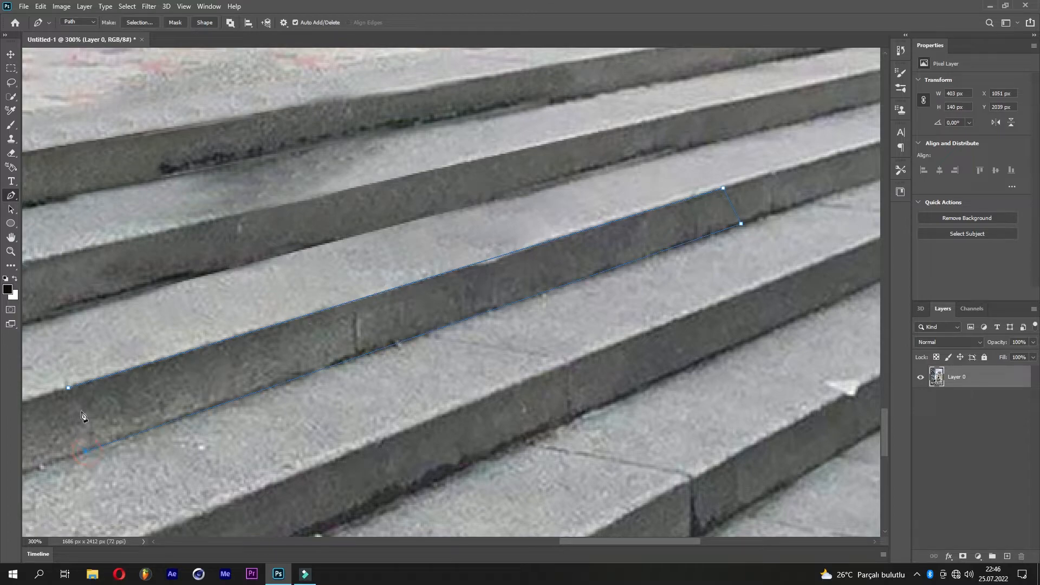
{"action": "left_click", "coordinate": [68, 388]}
{"action": "key", "text": "ctrl+Return"}
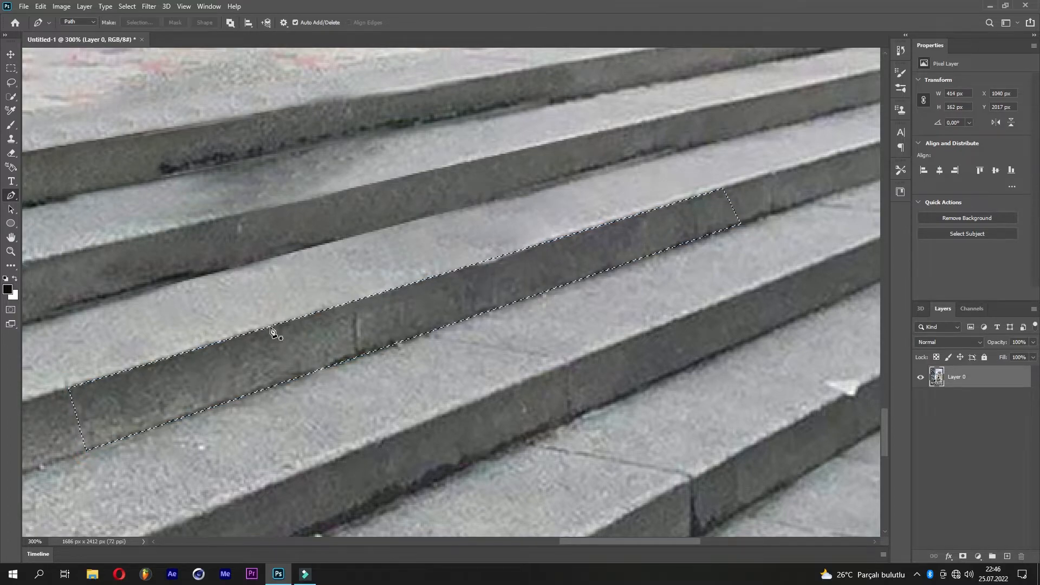
{"action": "key", "text": "s"}
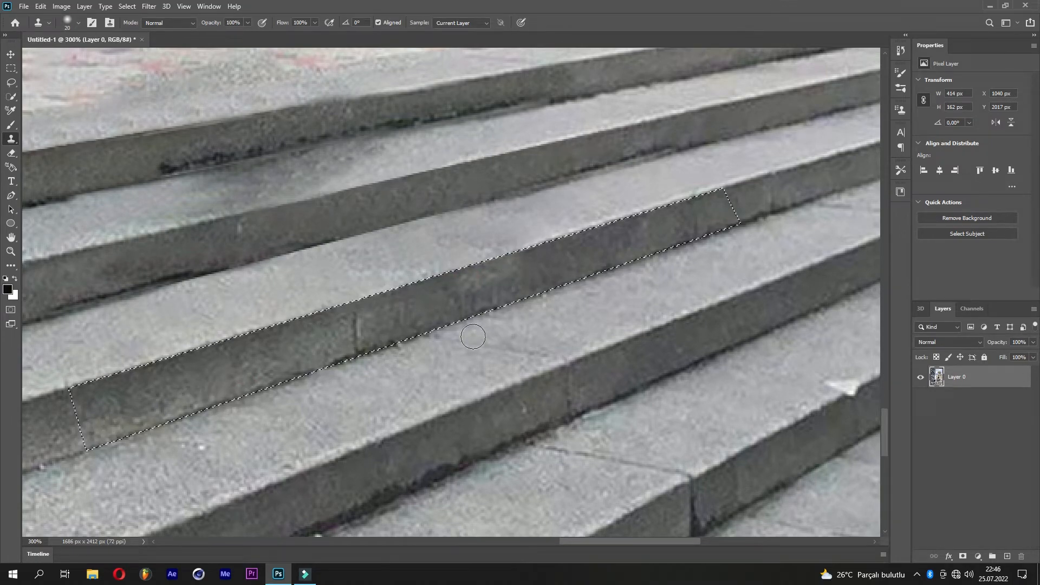
{"action": "key", "text": "ctrl+d"}
- Lighten the dark smudge on the second step's top surface with light stone cloned from the clean area beside it
{"action": "left_click_drag", "start_coordinate": [426, 191], "coordinate": [529, 360]}
{"action": "mouse_move", "coordinate": [461, 271]}
{"action": "left_mouse_down"}
{"action": "mouse_move", "coordinate": [476, 311]}
{"action": "mouse_move", "coordinate": [528, 337]}
{"action": "left_mouse_up"}
{"action": "left_click", "coordinate": [642, 367], "text": "alt"}
{"action": "mouse_move", "coordinate": [575, 374]}
{"action": "left_mouse_down"}
{"action": "mouse_move", "coordinate": [463, 405]}
{"action": "mouse_move", "coordinate": [560, 403]}
{"action": "mouse_move", "coordinate": [528, 390]}
{"action": "mouse_move", "coordinate": [375, 427]}
{"action": "left_mouse_up"}
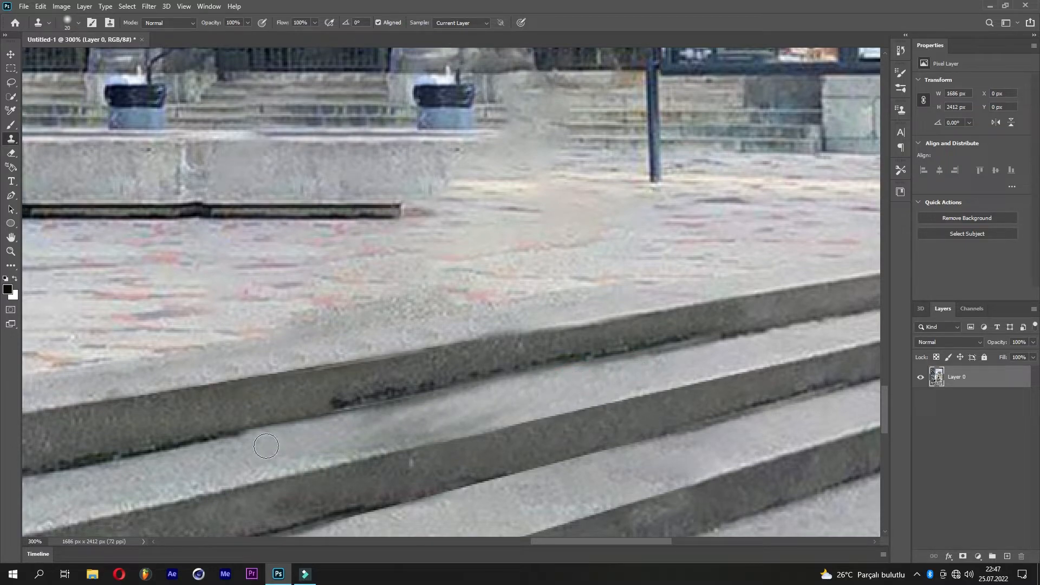
- Reduce the clone brush to 12 px and clone clean stone over the dark flecks and uneven edge of the first step's front face
{"action": "right_click", "coordinate": [599, 338], "text": "alt"}
{"action": "left_click", "coordinate": [597, 340], "text": "alt"}
{"action": "mouse_move", "coordinate": [521, 359]}
{"action": "left_mouse_down"}
{"action": "mouse_move", "coordinate": [454, 369]}
{"action": "mouse_move", "coordinate": [493, 351]}
{"action": "left_mouse_up"}
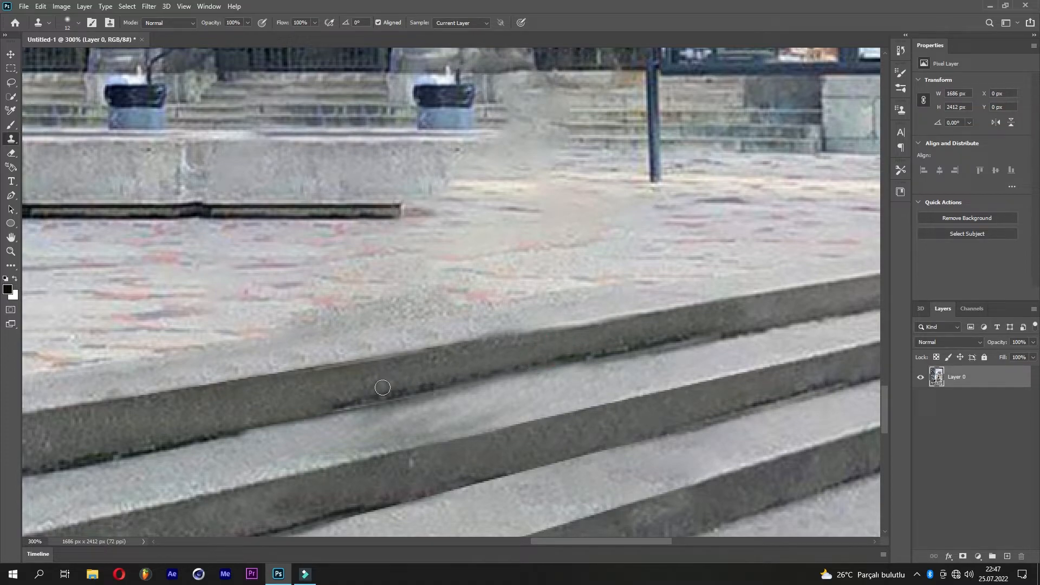
{"action": "left_click_drag", "start_coordinate": [541, 319], "coordinate": [493, 328]}
{"action": "left_click_drag", "start_coordinate": [366, 341], "coordinate": [187, 373]}
- Clone patterned paving over the blurred patch between the stone bench and the notice board, enlarging the brush to 50 px
{"action": "left_click_drag", "start_coordinate": [508, 238], "coordinate": [368, 366]}
{"action": "left_click_drag", "start_coordinate": [409, 251], "coordinate": [378, 250]}
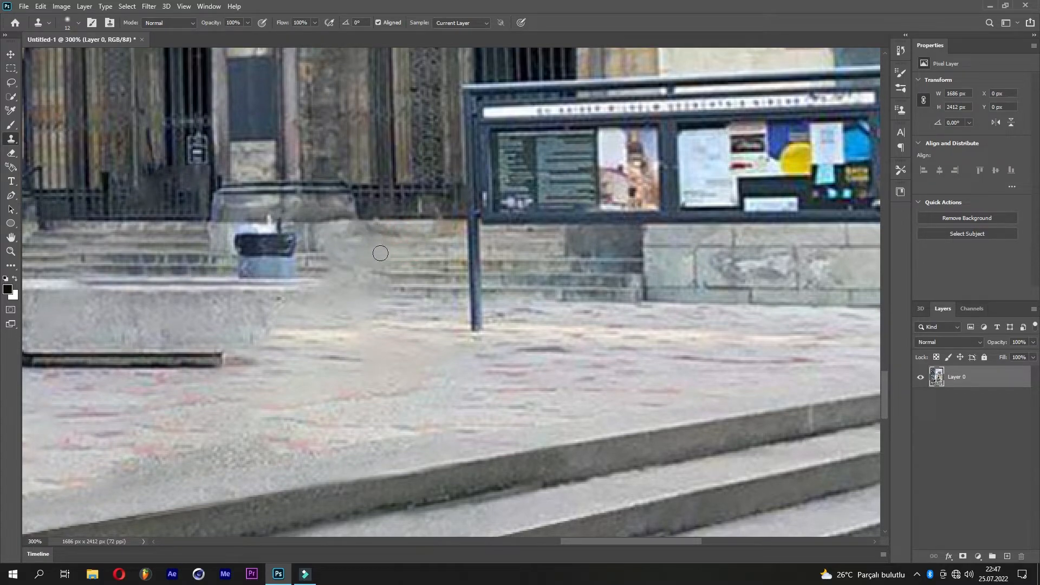
{"action": "left_click", "coordinate": [305, 366], "text": "alt"}
{"action": "left_click_drag", "start_coordinate": [468, 362], "coordinate": [404, 361]}
{"action": "left_click", "coordinate": [547, 383], "text": "alt"}
{"action": "right_click", "coordinate": [535, 378], "text": "alt"}
{"action": "left_click", "coordinate": [553, 371], "text": "alt"}
{"action": "mouse_move", "coordinate": [546, 365]}
{"action": "left_mouse_down"}
{"action": "mouse_move", "coordinate": [343, 358]}
{"action": "mouse_move", "coordinate": [424, 323]}
{"action": "mouse_move", "coordinate": [374, 320]}
{"action": "mouse_move", "coordinate": [374, 342]}
{"action": "left_mouse_up"}
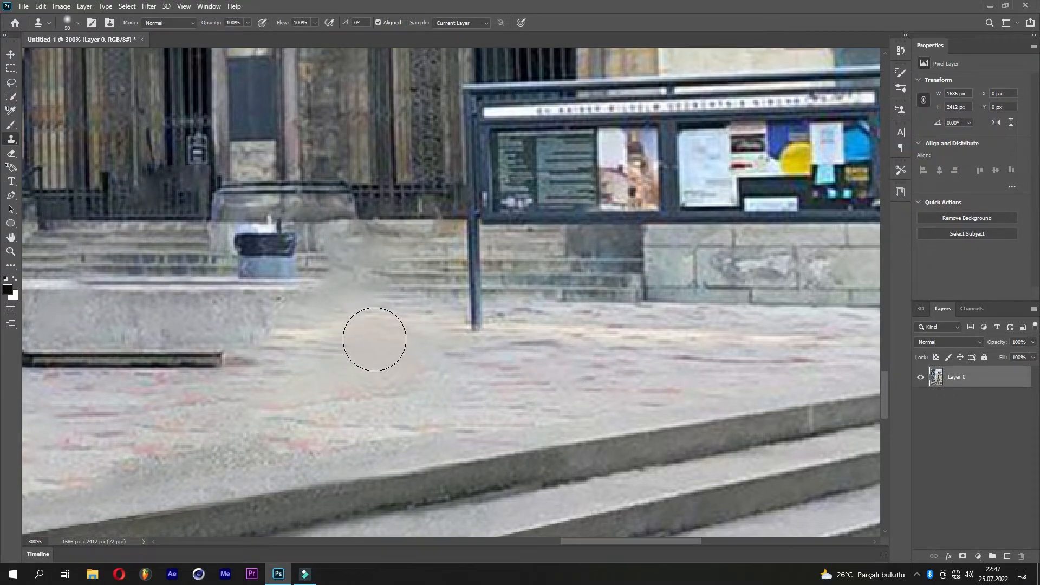
{"action": "left_click_drag", "start_coordinate": [563, 362], "coordinate": [305, 375]}
{"action": "left_click", "coordinate": [145, 409], "text": "alt"}
{"action": "mouse_move", "coordinate": [169, 409]}
{"action": "left_mouse_down"}
{"action": "mouse_move", "coordinate": [381, 364]}
{"action": "mouse_move", "coordinate": [417, 336]}
{"action": "mouse_move", "coordinate": [419, 307]}
{"action": "mouse_move", "coordinate": [350, 299]}
{"action": "left_mouse_up"}
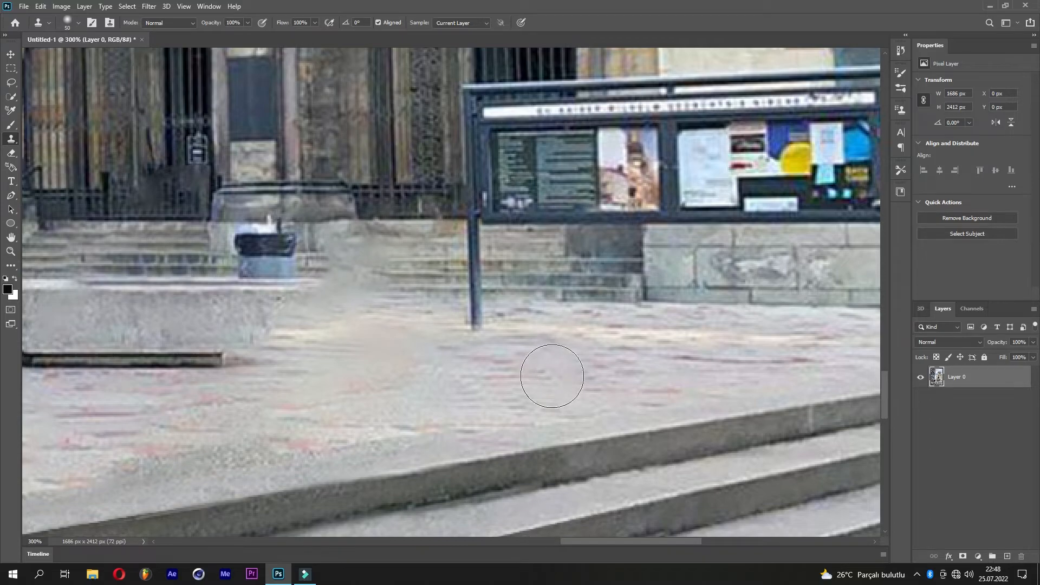
- Examine the retouched steps and paving in the whole image and at 100% zoom
{"action": "key", "text": "ctrl+0"}
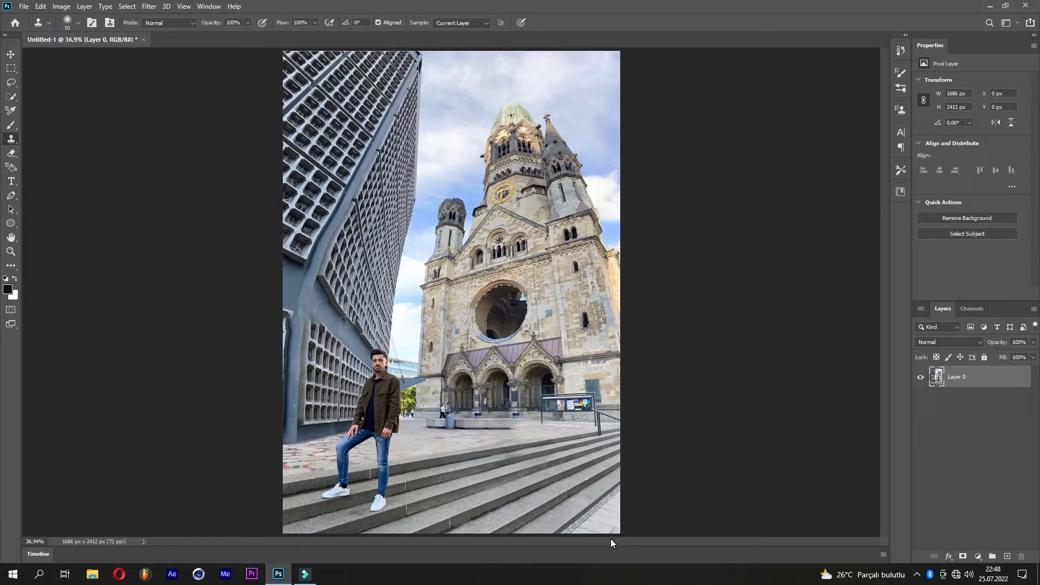
{"action": "left_click", "coordinate": [509, 440], "text": "alt"}
{"action": "left_click", "coordinate": [10, 54]}
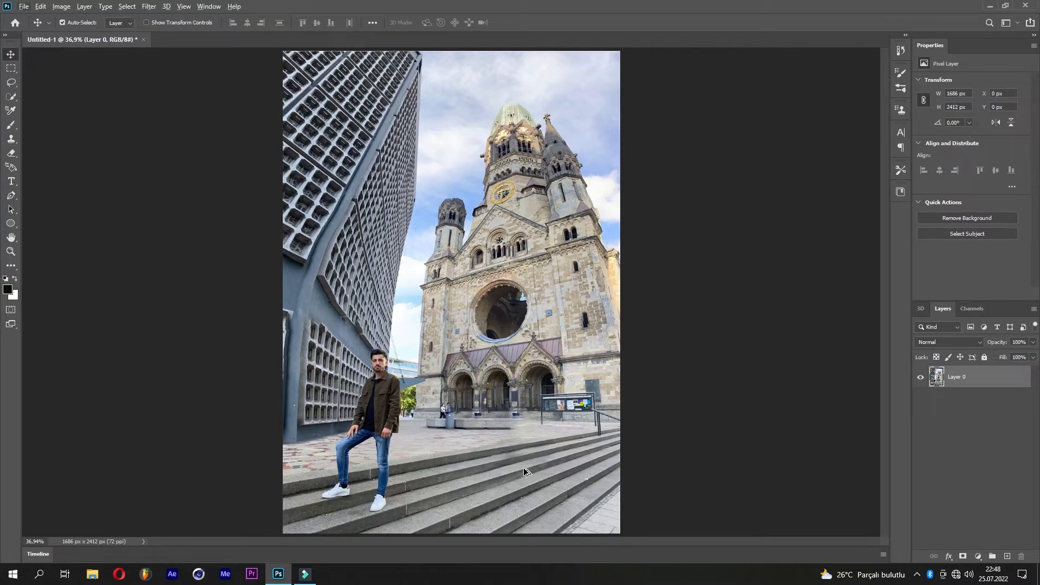
{"action": "left_click_drag", "start_coordinate": [533, 445], "coordinate": [566, 439]}
{"action": "key", "text": "ctrl+z"}
{"action": "right_click", "coordinate": [520, 427]}
{"action": "left_click", "coordinate": [1021, 384]}
{"action": "key", "text": "ctrl+plus"}
{"action": "key", "text": "ctrl+plus"}
{"action": "key", "text": "ctrl+plus"}
{"action": "left_click_drag", "start_coordinate": [625, 440], "coordinate": [397, 150]}
{"action": "left_click_drag", "start_coordinate": [511, 299], "coordinate": [633, 256]}
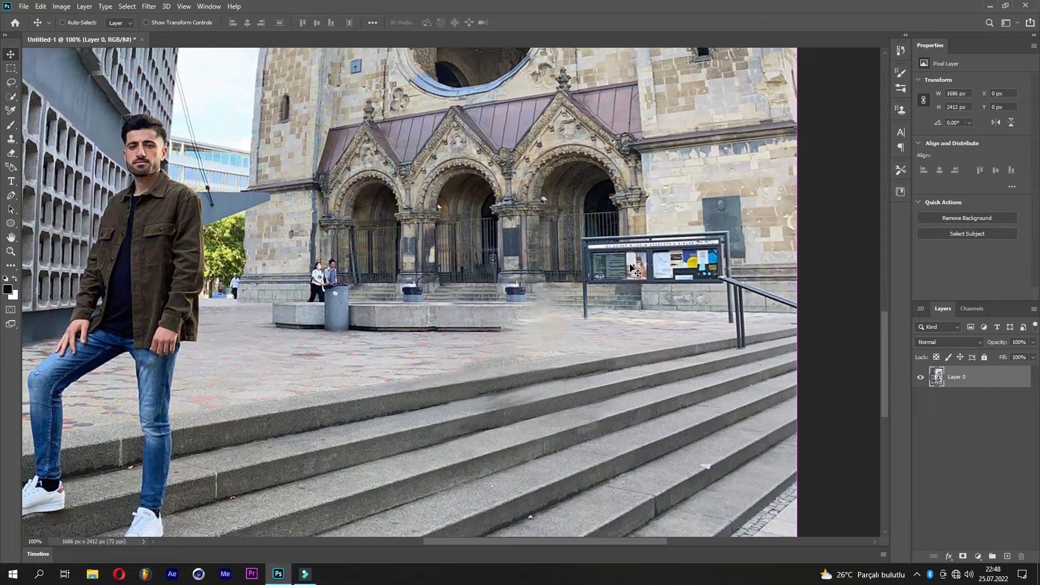
- Rebuild the blurred church entrance steps between the planter and the notice board with the Healing Brush, sampling the clean steps beside them
{"action": "key", "text": "ctrl+plus"}
{"action": "key", "text": "ctrl+plus"}
{"action": "left_click_drag", "start_coordinate": [696, 242], "coordinate": [478, 207]}
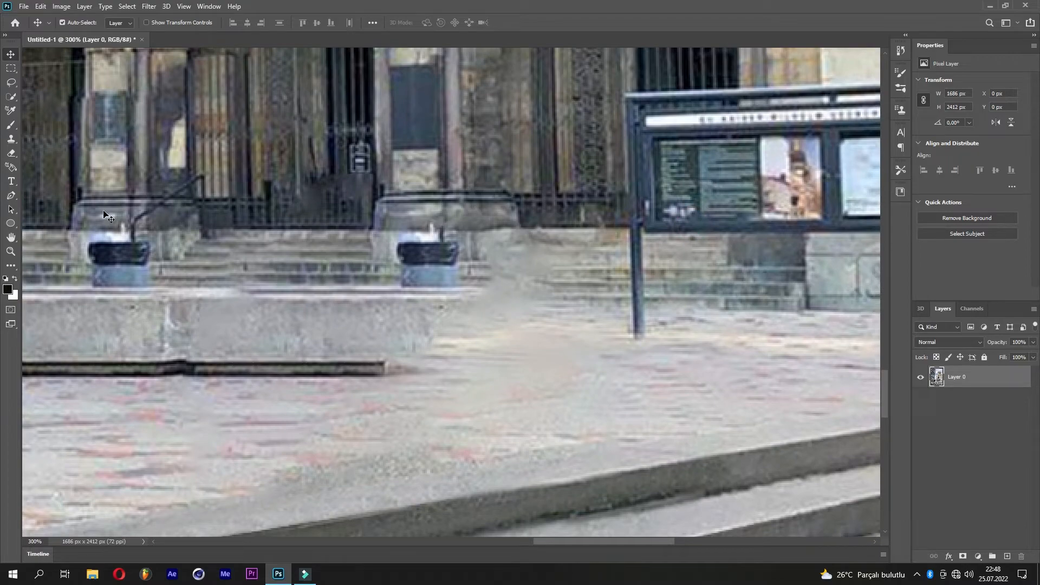
{"action": "left_click", "coordinate": [16, 264]}
{"action": "left_click", "coordinate": [71, 388]}
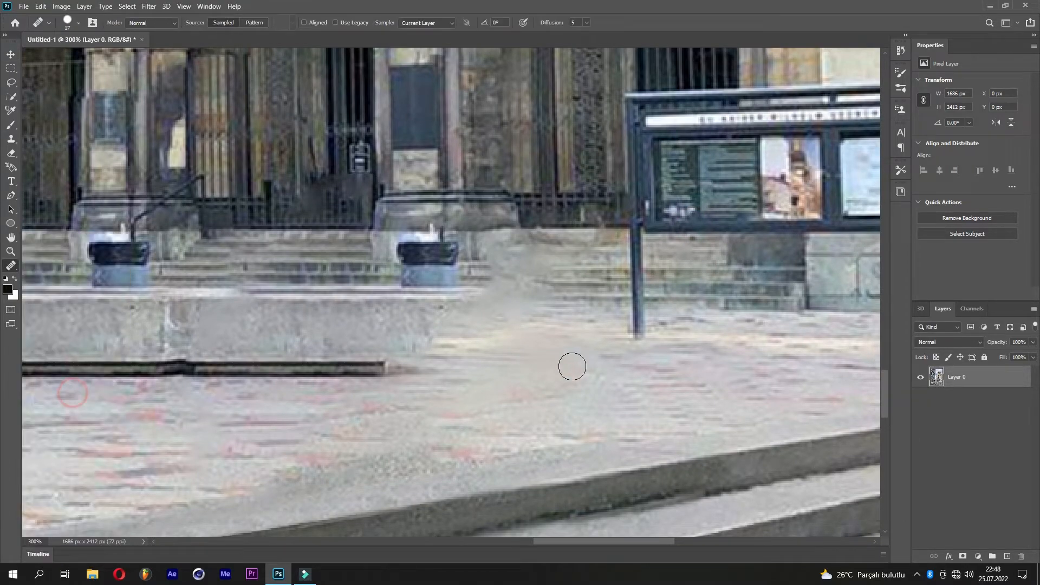
{"action": "left_click", "coordinate": [586, 306], "text": "alt"}
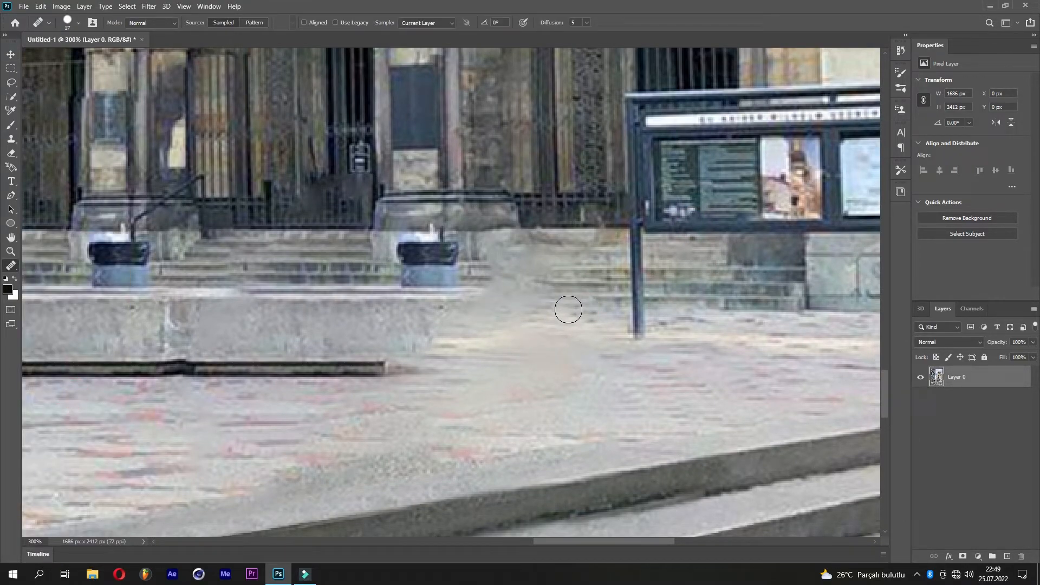
{"action": "left_click", "coordinate": [586, 301], "text": "alt"}
{"action": "mouse_move", "coordinate": [564, 275]}
{"action": "left_mouse_down"}
{"action": "mouse_move", "coordinate": [498, 276]}
{"action": "mouse_move", "coordinate": [538, 276]}
{"action": "mouse_move", "coordinate": [495, 252]}
{"action": "mouse_move", "coordinate": [564, 244]}
{"action": "left_mouse_up"}
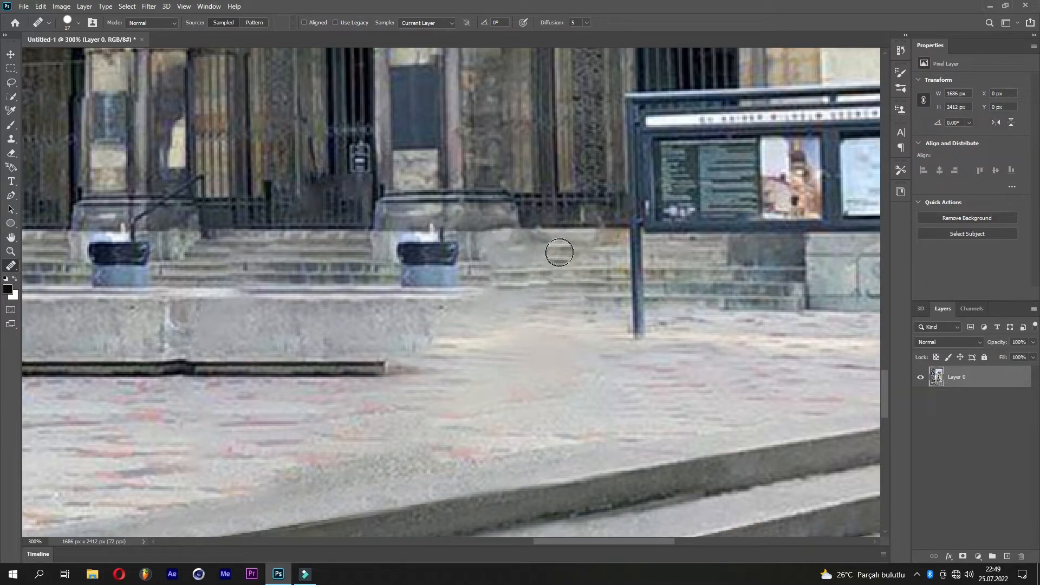
{"action": "mouse_move", "coordinate": [559, 243]}
{"action": "left_mouse_down"}
{"action": "mouse_move", "coordinate": [489, 242]}
{"action": "mouse_move", "coordinate": [549, 270]}
{"action": "mouse_move", "coordinate": [510, 267]}
{"action": "mouse_move", "coordinate": [557, 310]}
{"action": "mouse_move", "coordinate": [506, 304]}
{"action": "left_mouse_up"}
- Heal the blurred paving near the notice board with sampled paving, and rebuild the stone bench's faded right end with texture sampled from the bench
{"action": "left_click", "coordinate": [692, 361], "text": "alt"}
{"action": "mouse_move", "coordinate": [646, 352]}
{"action": "left_mouse_down"}
{"action": "mouse_move", "coordinate": [595, 342]}
{"action": "mouse_move", "coordinate": [575, 319]}
{"action": "mouse_move", "coordinate": [474, 327]}
{"action": "left_mouse_up"}
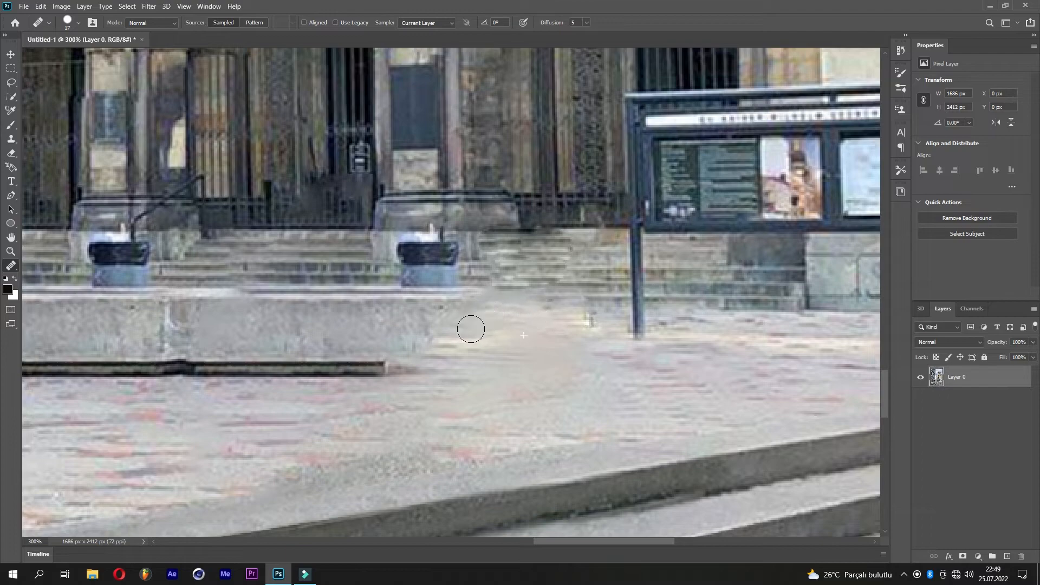
{"action": "left_click_drag", "start_coordinate": [384, 322], "coordinate": [486, 307]}
{"action": "left_click", "coordinate": [387, 340], "text": "alt"}
{"action": "left_click_drag", "start_coordinate": [408, 337], "coordinate": [463, 338]}
{"action": "left_click", "coordinate": [357, 335], "text": "alt"}
{"action": "left_click_drag", "start_coordinate": [344, 334], "coordinate": [371, 335]}
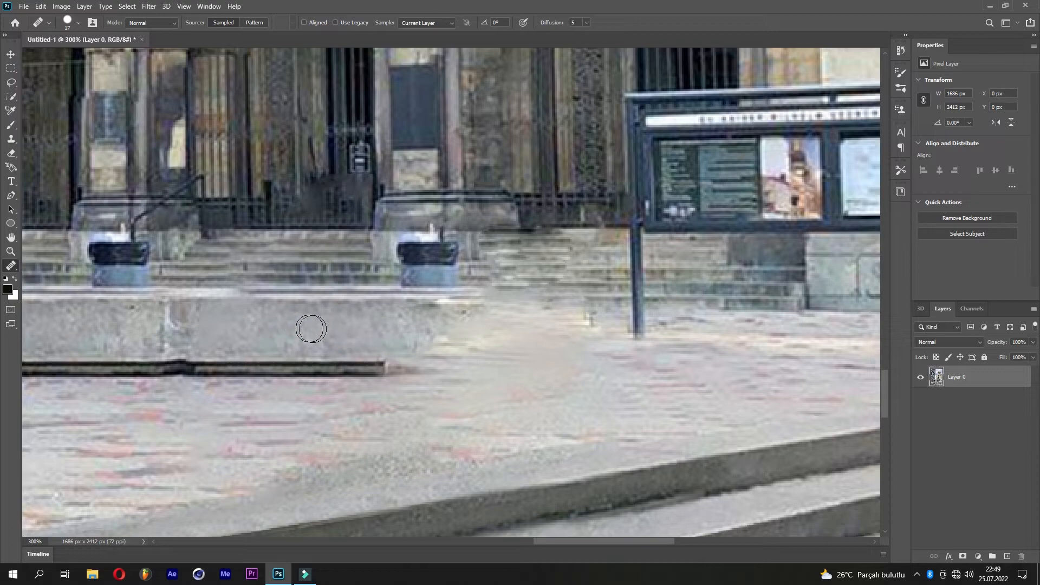
{"action": "mouse_move", "coordinate": [462, 335]}
{"action": "left_mouse_down"}
{"action": "mouse_move", "coordinate": [497, 314]}
{"action": "mouse_move", "coordinate": [493, 331]}
{"action": "mouse_move", "coordinate": [505, 304]}
{"action": "mouse_move", "coordinate": [490, 333]}
{"action": "left_mouse_up"}
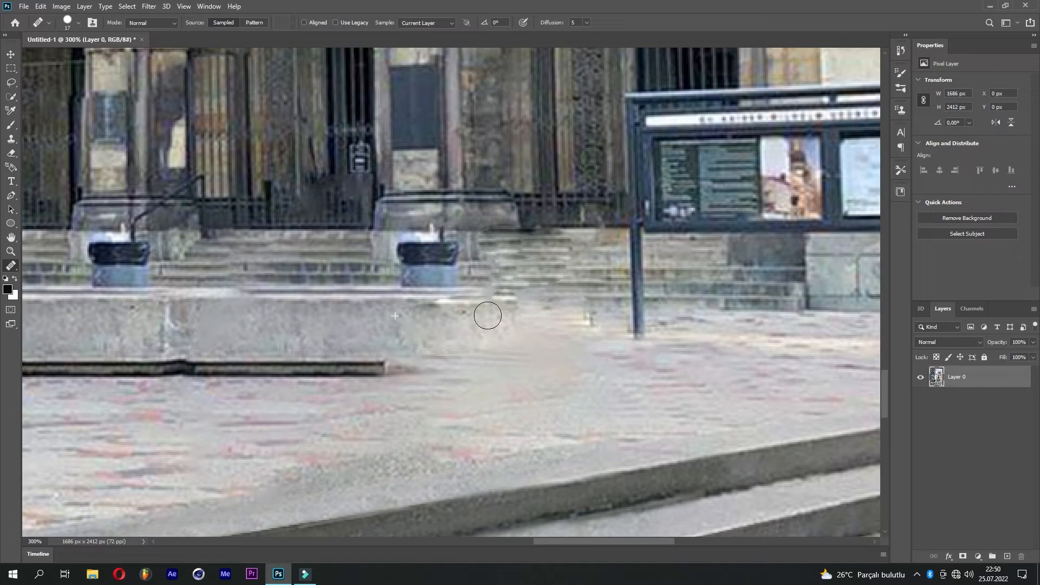
{"action": "key", "text": "ctrl+0"}
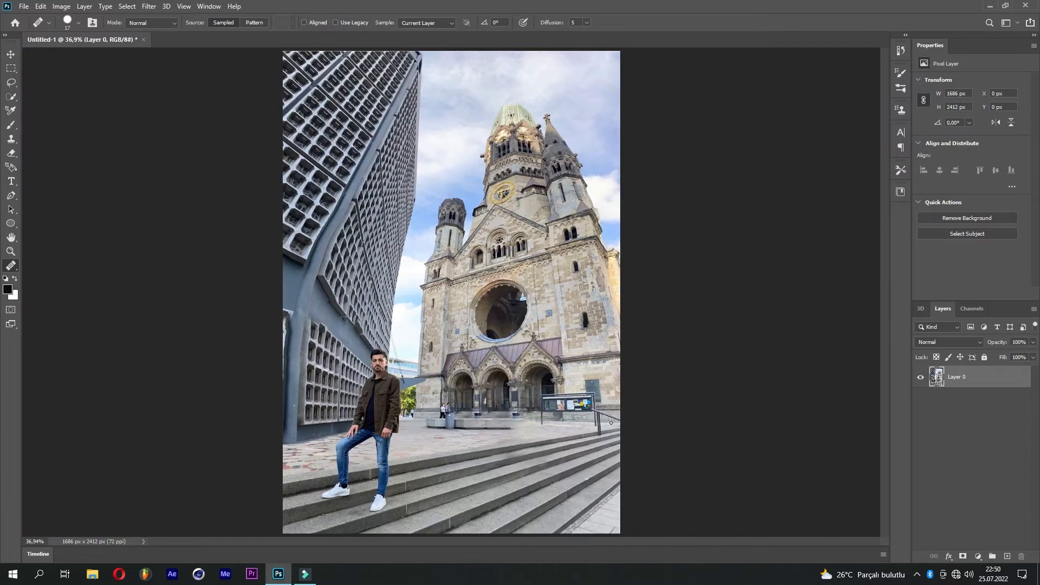